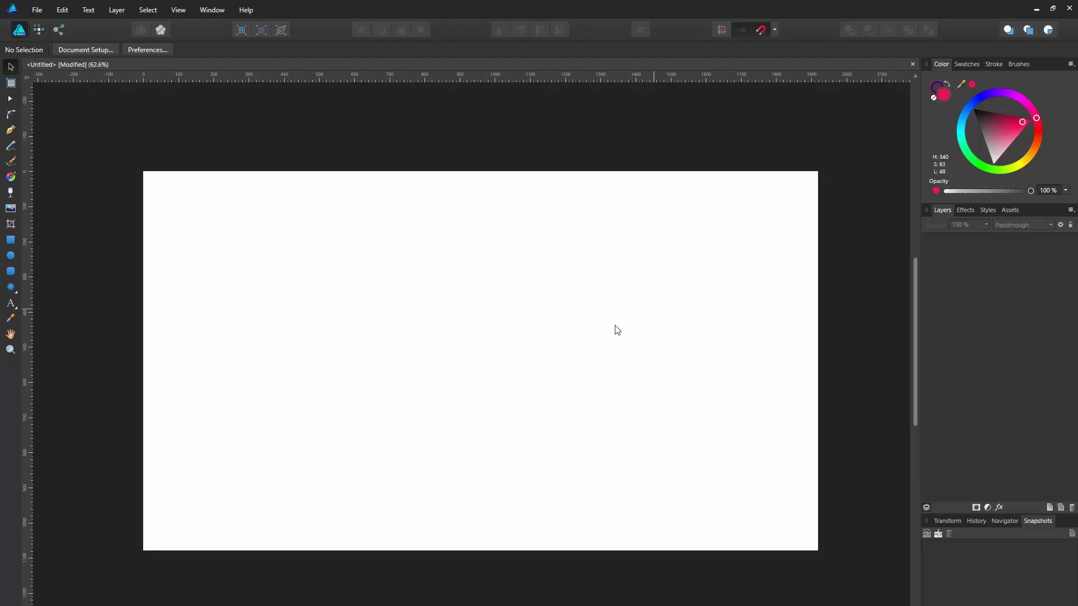
Draw a large oval with a dark teal 8.5 pt outline
key("e")
left_click_drag(420, 371, 508, 305)
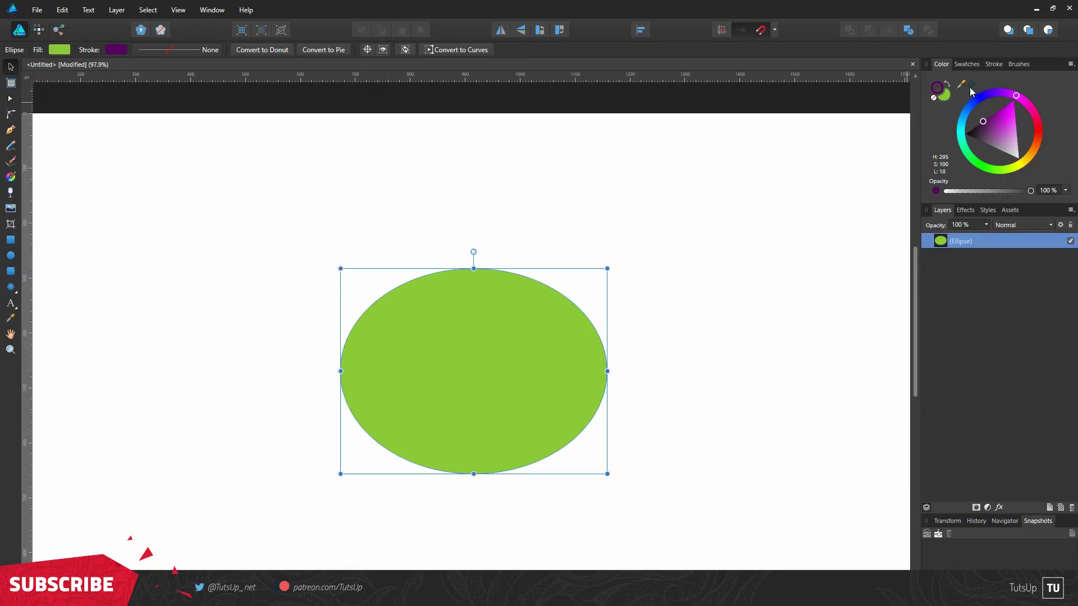
left_click(972, 84)
left_click(993, 64)
left_click_drag(953, 98, 984, 98)
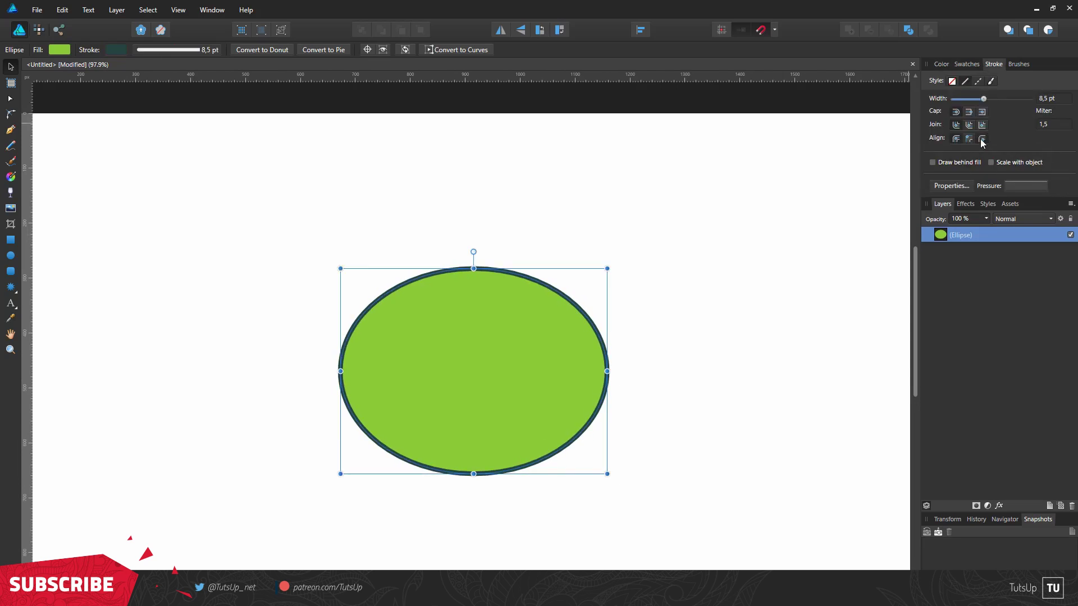
Draw a small foot circle and position it below the oval
left_click(683, 291)
scroll(581, 330, "up", 3)
scroll(572, 334, "up", 1)
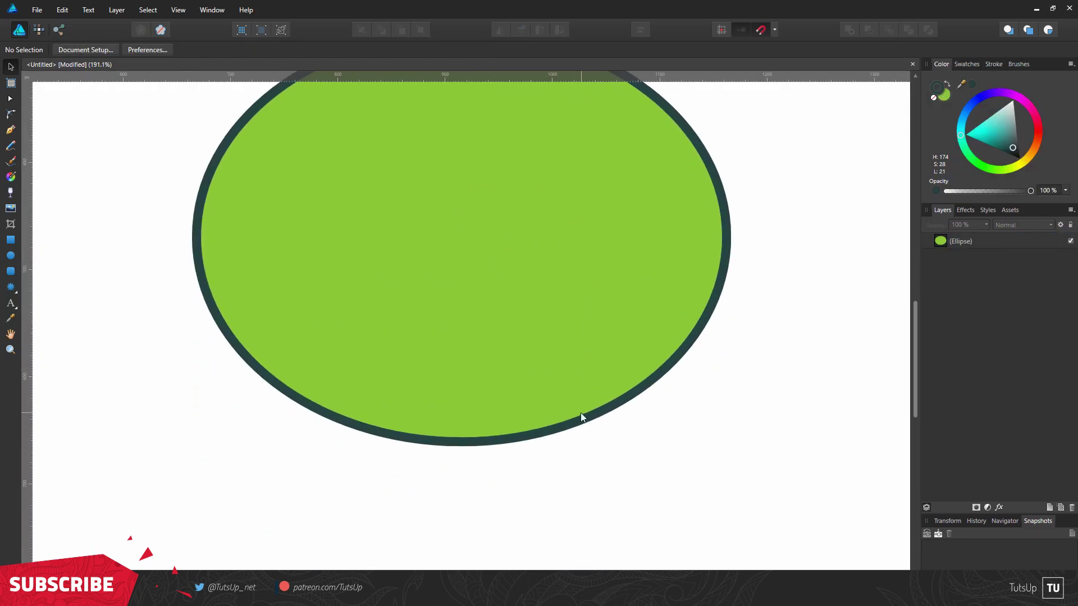
left_click(11, 255)
left_click_drag(597, 414, 665, 485)
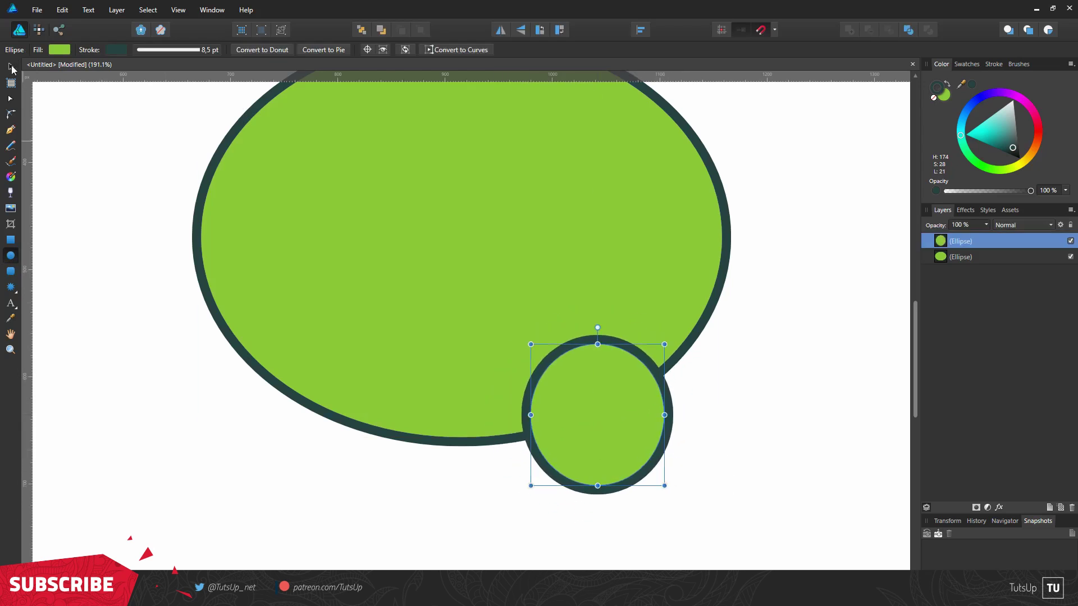
key("v")
mouse_move(612, 428)
left_mouse_down()
mouse_move(624, 437)
mouse_move(324, 436)
left_mouse_up()
Duplicate the foot circles, Add oval and feet into one curve, and lift the oval copy above
left_click(541, 380)
key("ctrl+j")
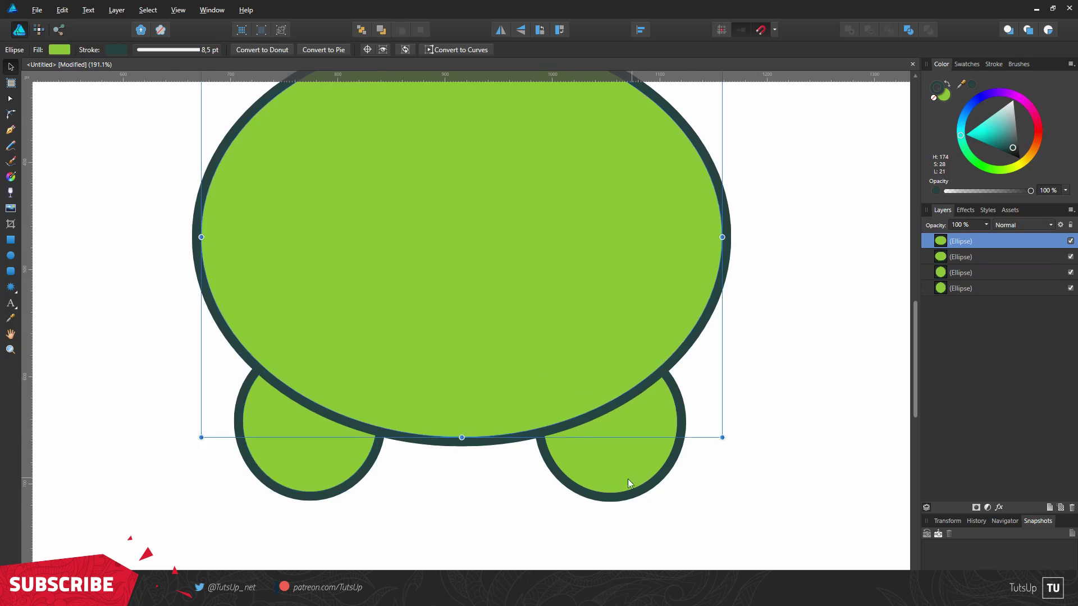
left_click(626, 480)
key("ctrl+j")
left_click(1071, 304)
left_click(289, 445, "shift")
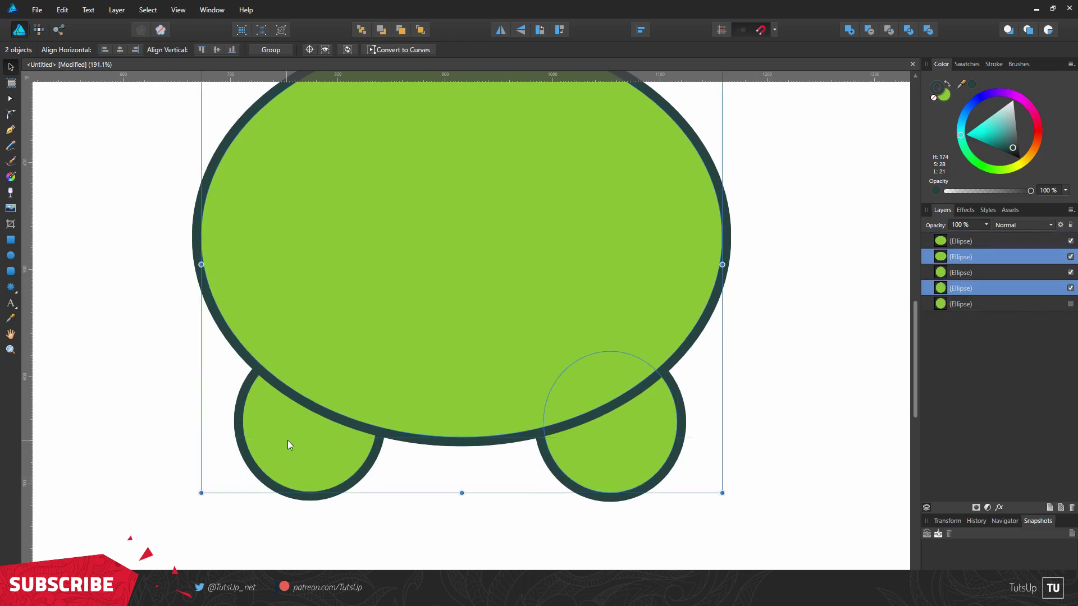
left_click(1008, 30)
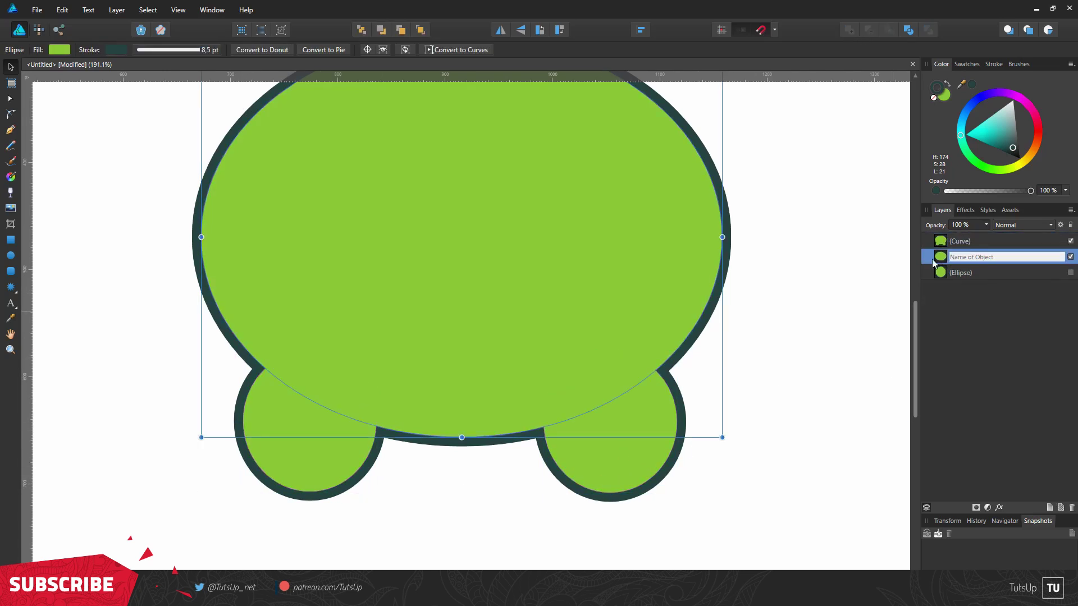
left_click_drag(954, 263, 957, 239)
Remove the fill from the oval copy and convert it to curves
left_click(933, 97)
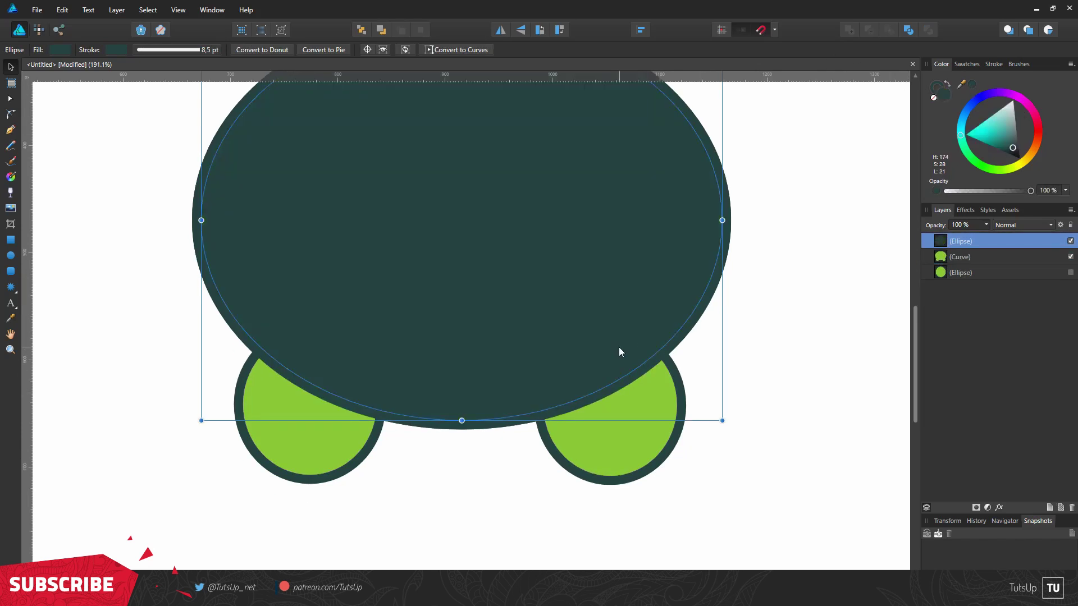
scroll(329, 410, "left", 2)
scroll(540, 429, "left", 1)
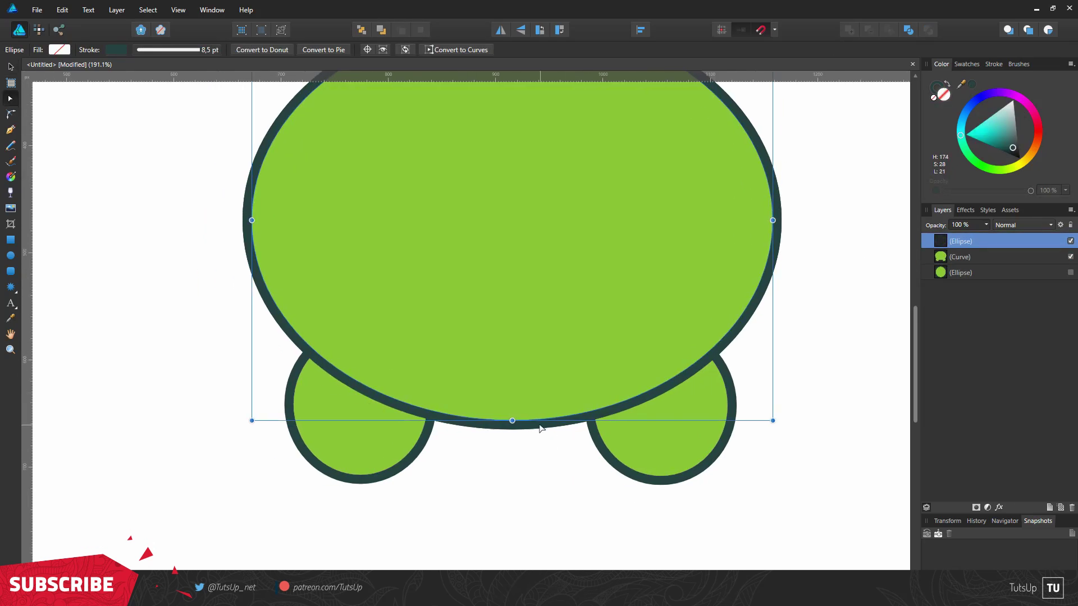
left_click(464, 50)
scroll(653, 375, "up", 1)
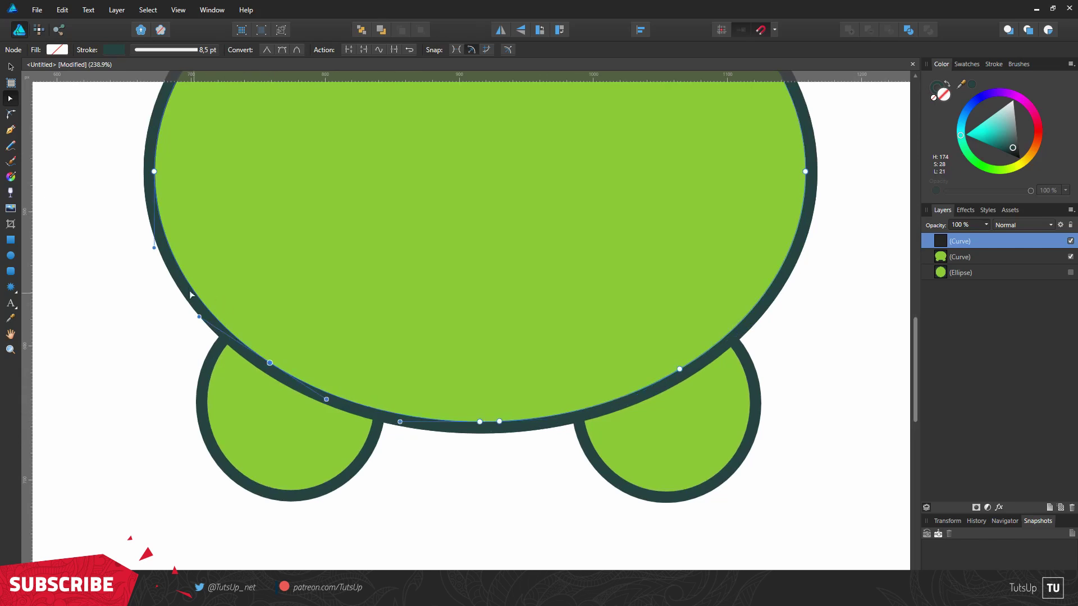
Break the outline along the lower belly and delete the unwanted pieces, leaving two arcs
left_click(352, 50)
left_click(352, 50)
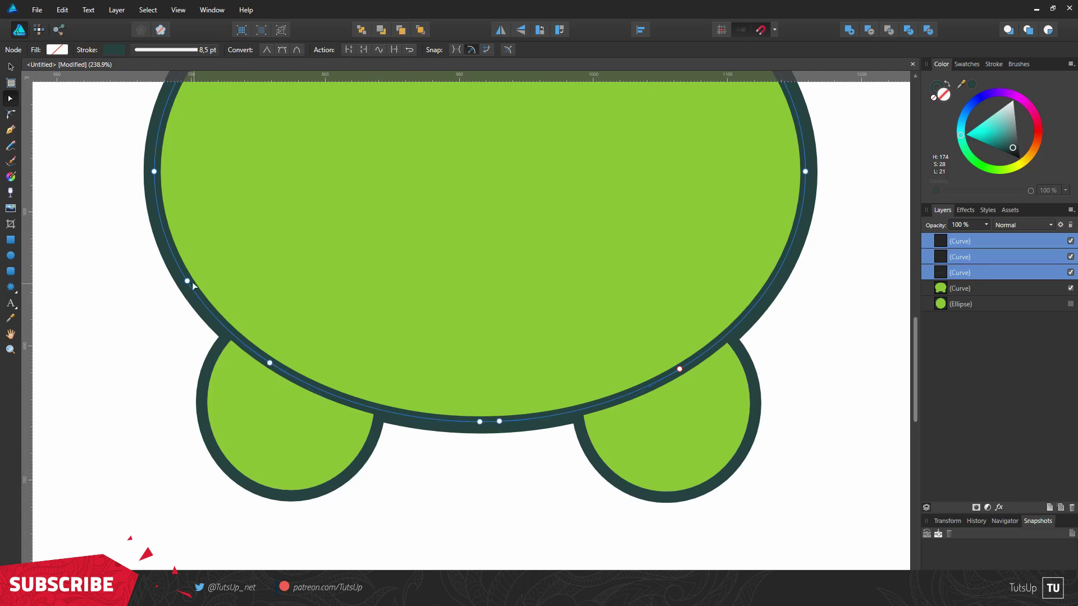
left_click(978, 273)
left_click(975, 243)
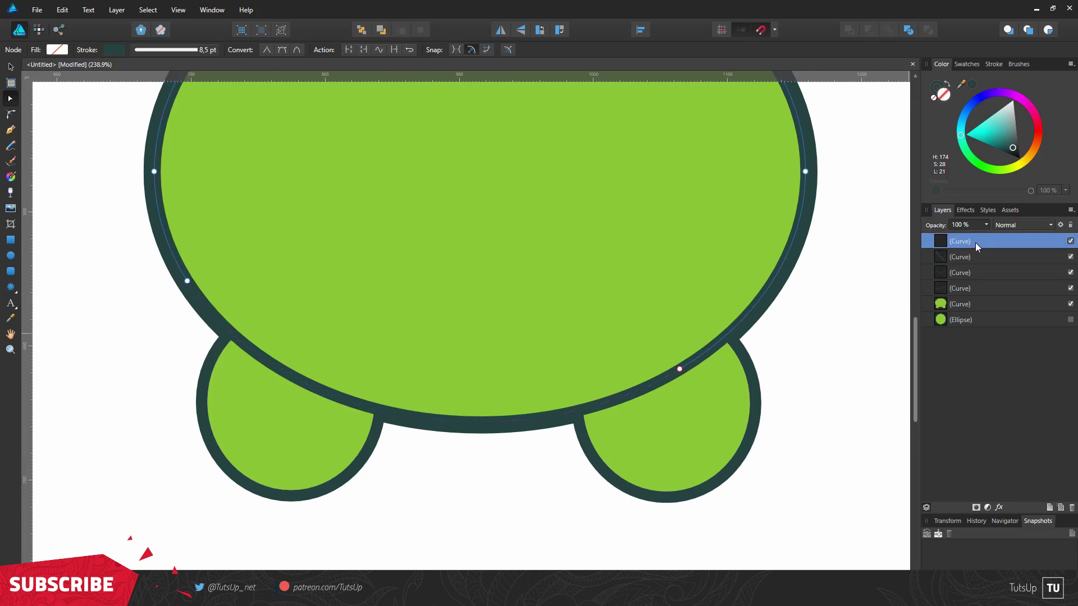
left_click(971, 256)
key("Delete")
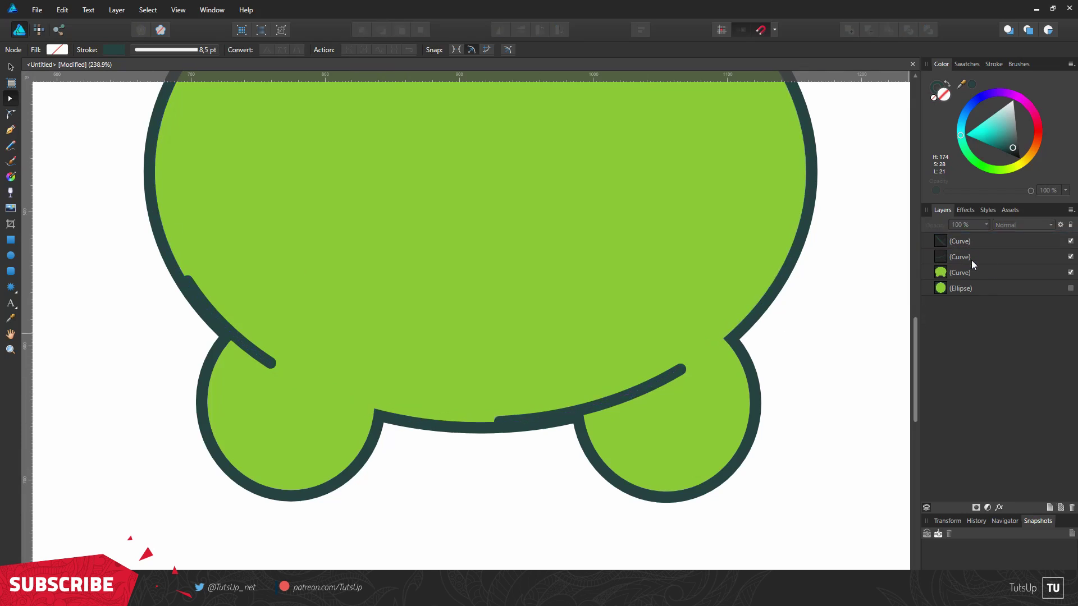
left_click(971, 266)
left_click(993, 64)
Align the body stroke inside, taper the first belly line's pressure profile, and save it
left_click(956, 139)
left_click(969, 251)
left_click(1025, 186)
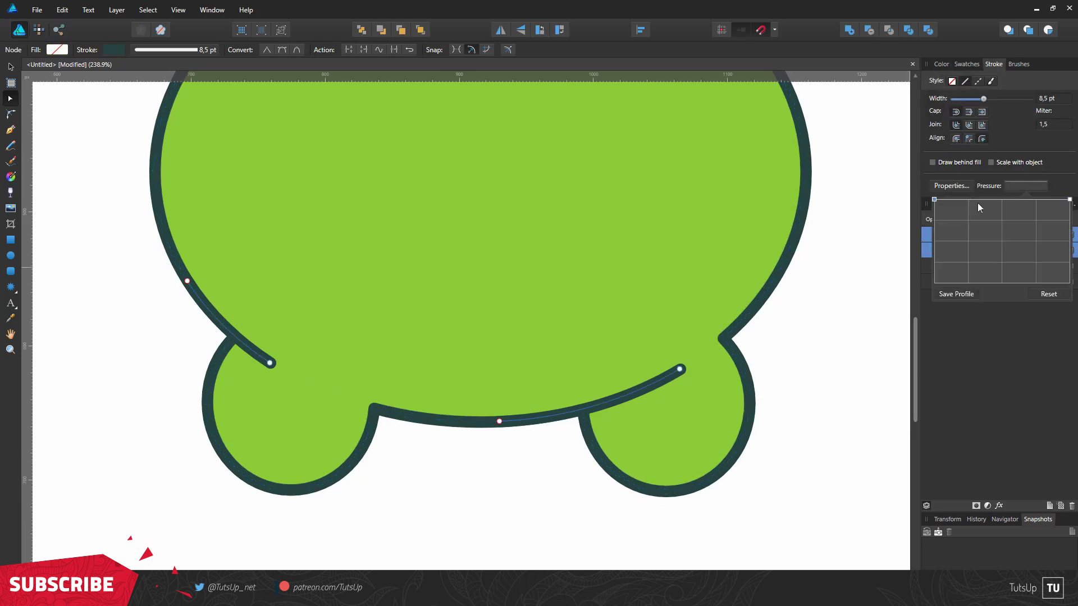
left_click_drag(977, 203, 986, 254)
left_click_drag(1074, 199, 1068, 271)
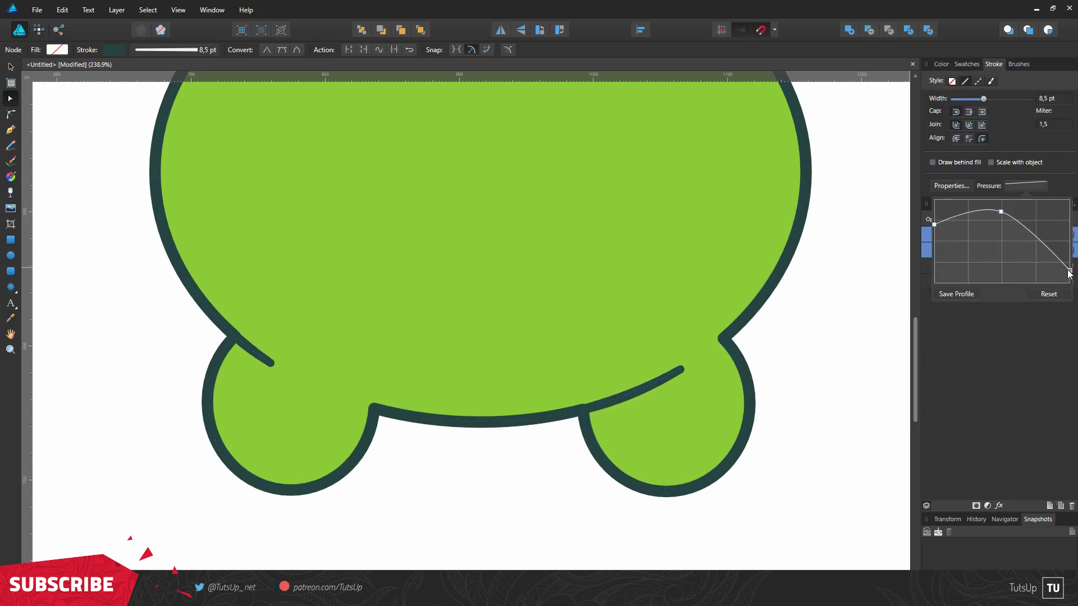
left_click_drag(934, 225, 943, 267)
left_click_drag(1001, 211, 974, 219)
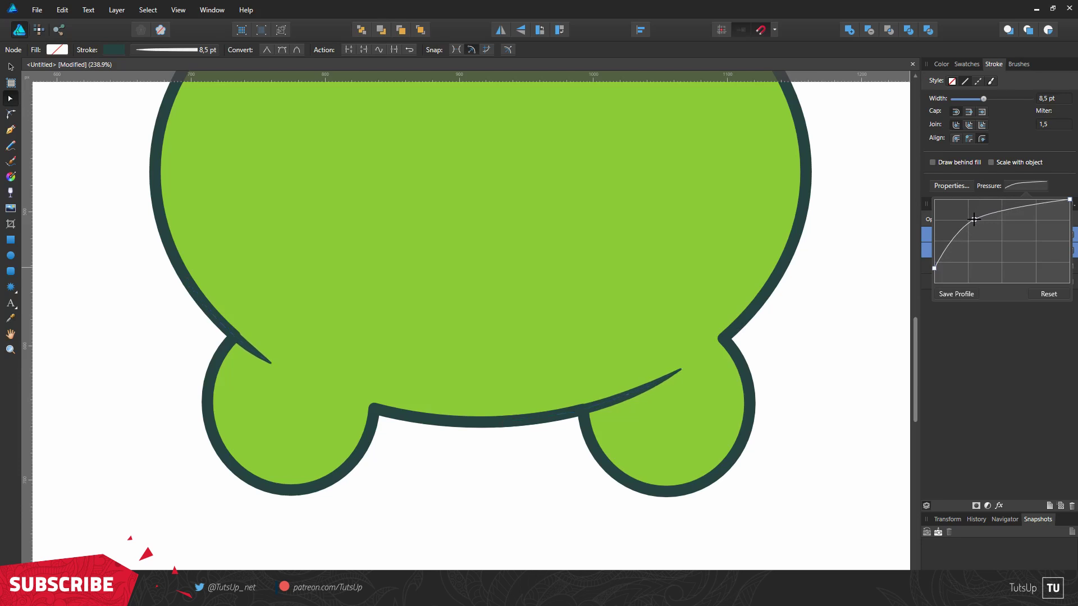
left_click(975, 294)
Apply the same tapered pressure profile to the second belly line
left_click(969, 236)
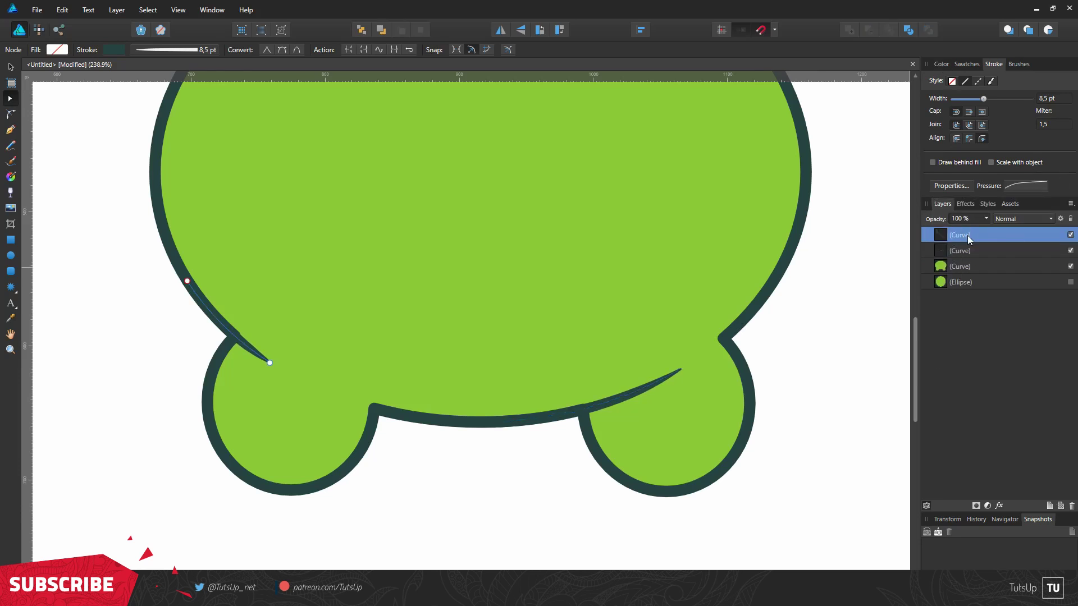
left_click(1026, 186)
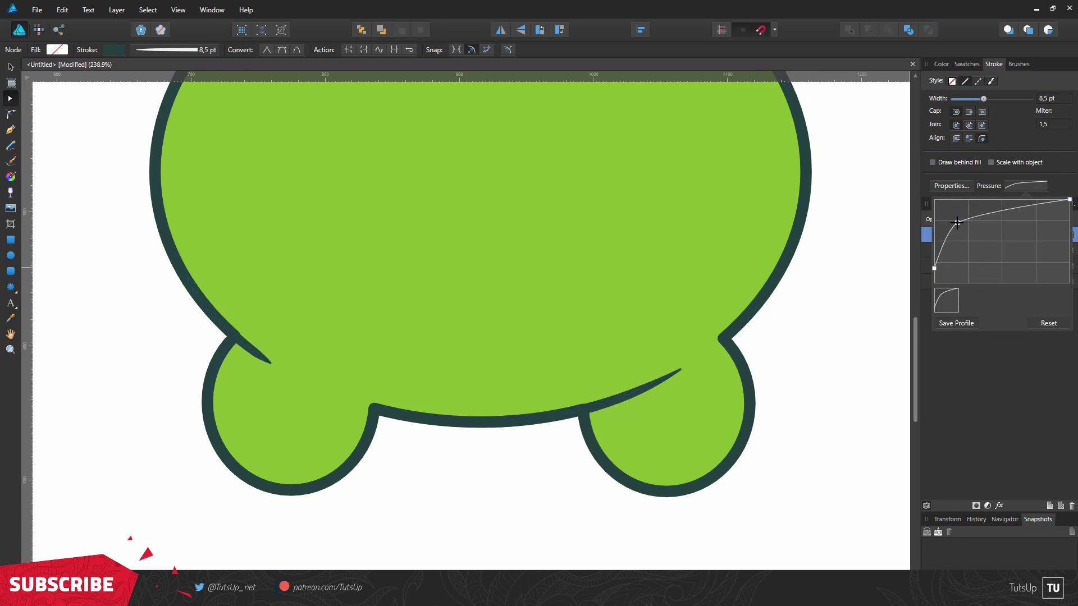
scroll(642, 356, "down", 3)
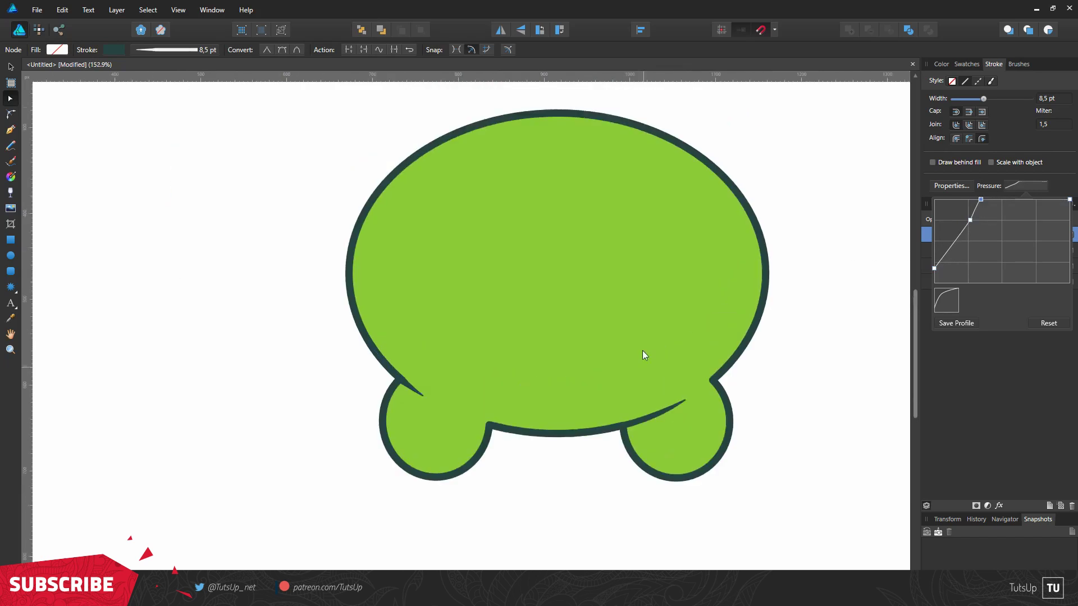
key("v")
left_click(183, 229)
scroll(533, 363, "up", 1)
scroll(540, 382, "up", 1)
Draw an oval over the body and nest it inside the body shape
scroll(540, 383, "down", 1)
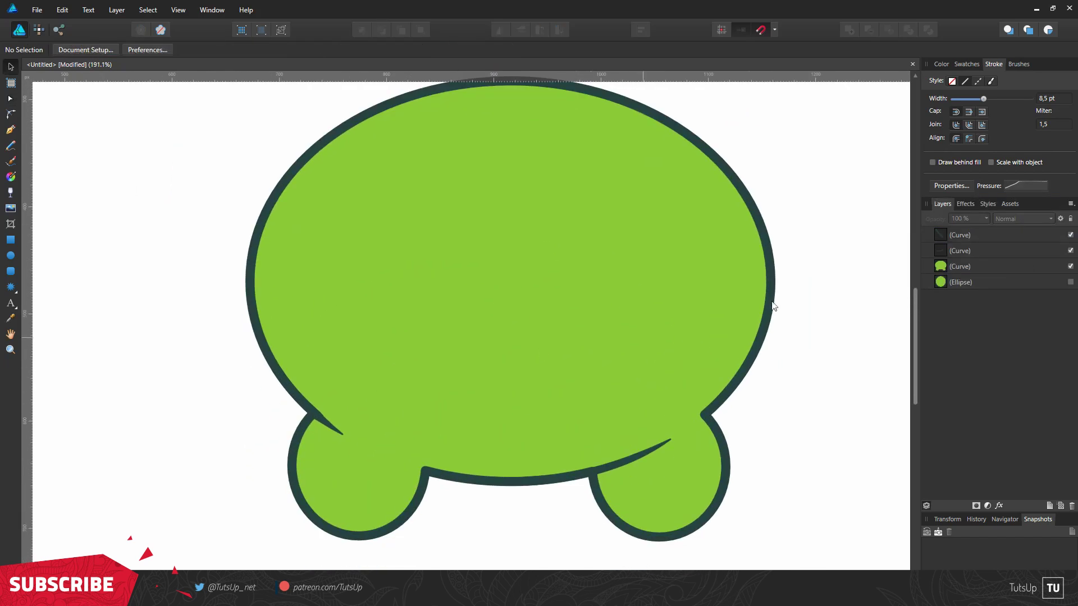
left_click(248, 304)
key("e")
scroll(463, 301, "down", 1)
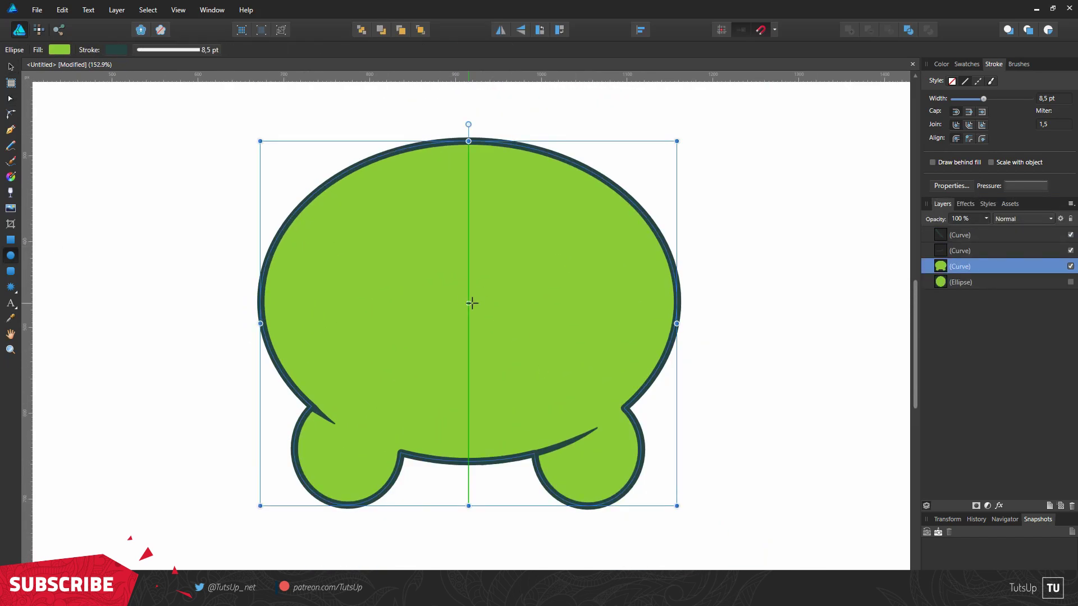
left_click_drag(471, 303, 676, 141)
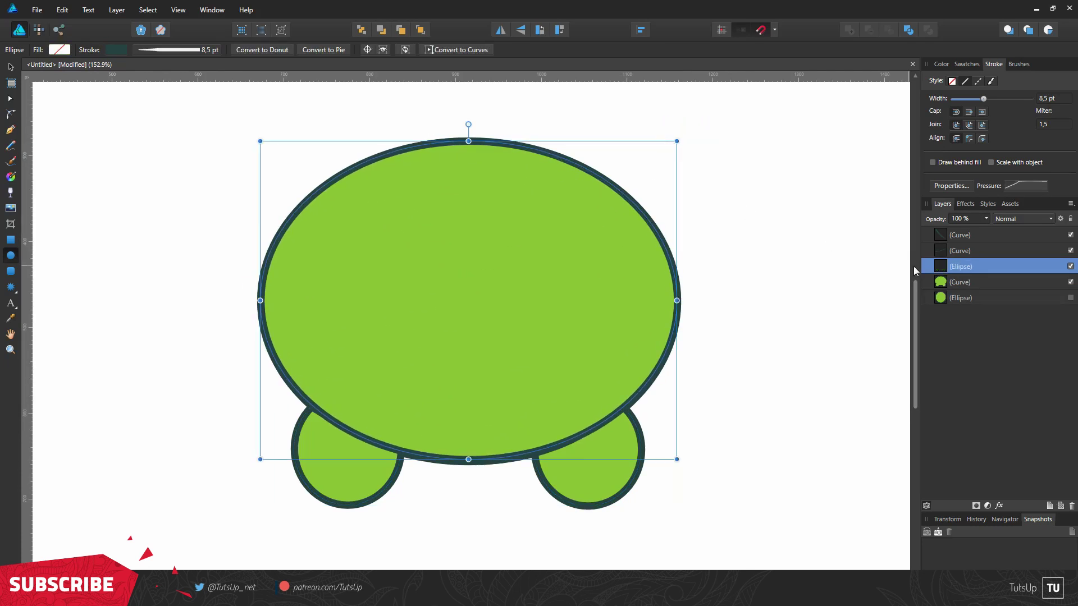
key("ctrl+shift+h")
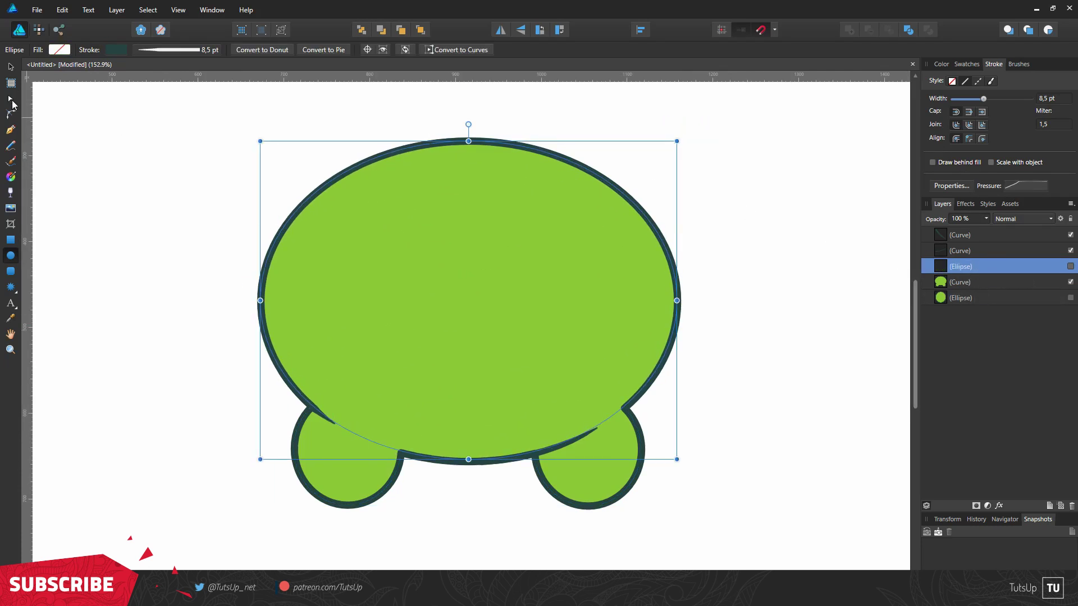
left_click_drag(986, 267, 958, 280)
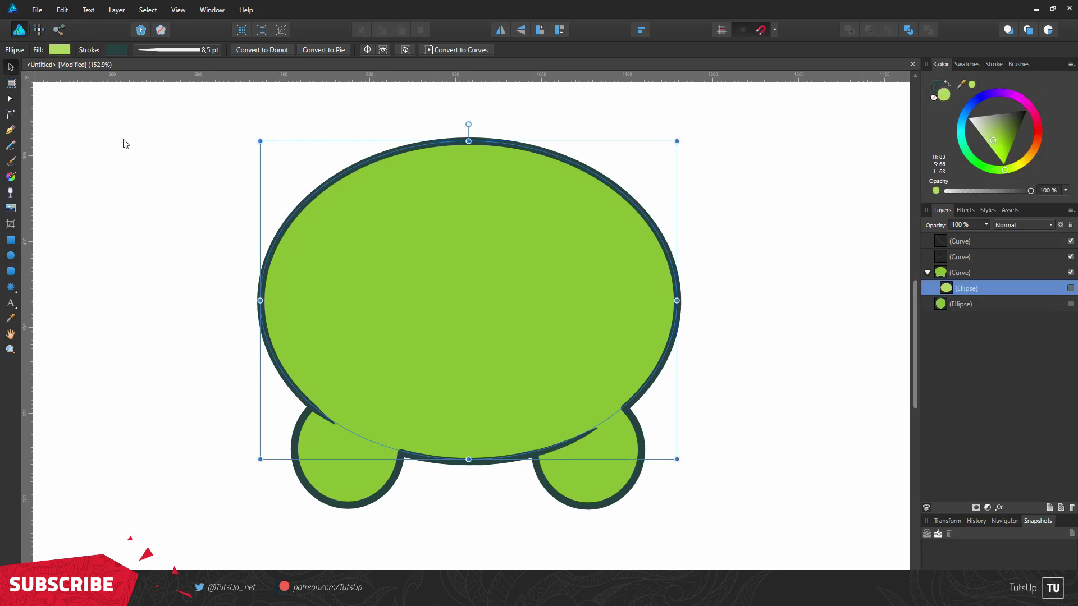
Duplicate the nested oval, offset it up-left, remove its outline and shrink it as a highlight
key("ctrl+j")
left_click_drag(476, 303, 457, 278)
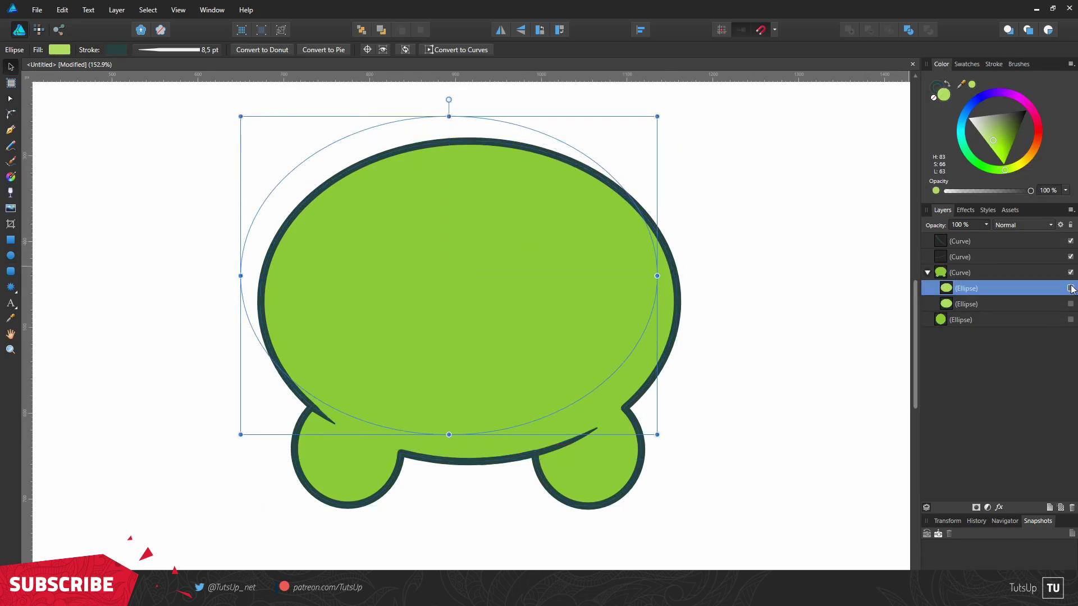
left_click(1071, 289)
key("x")
key("slash")
left_click_drag(657, 116, 646, 129)
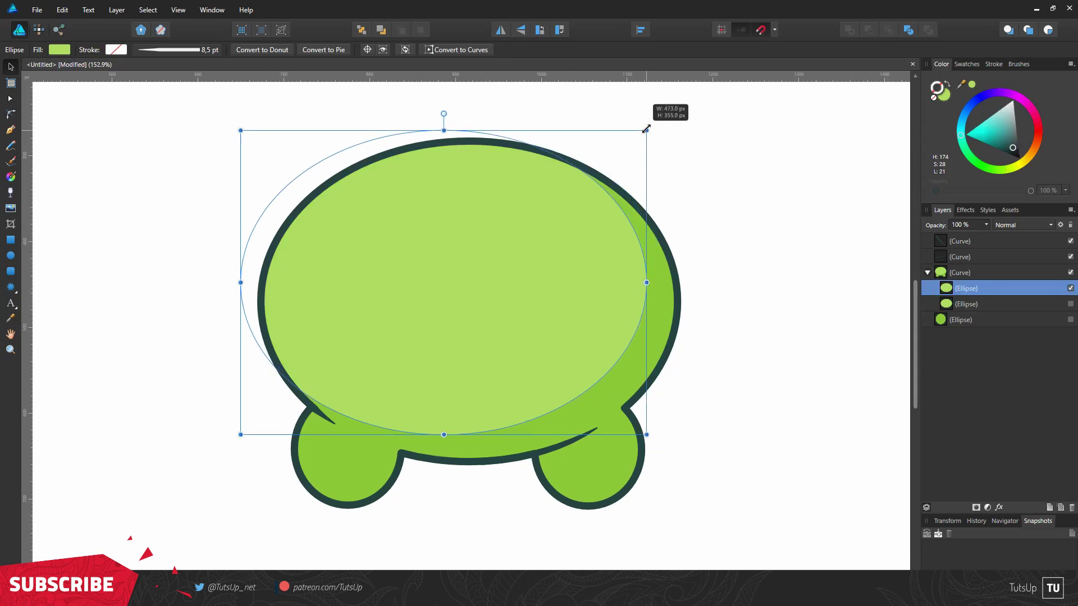
Create outline-free highlight circles on the right and left legs from the bottom oval
left_click(971, 319)
key("ctrl+j")
left_click_drag(971, 317, 954, 280)
key("Escape")
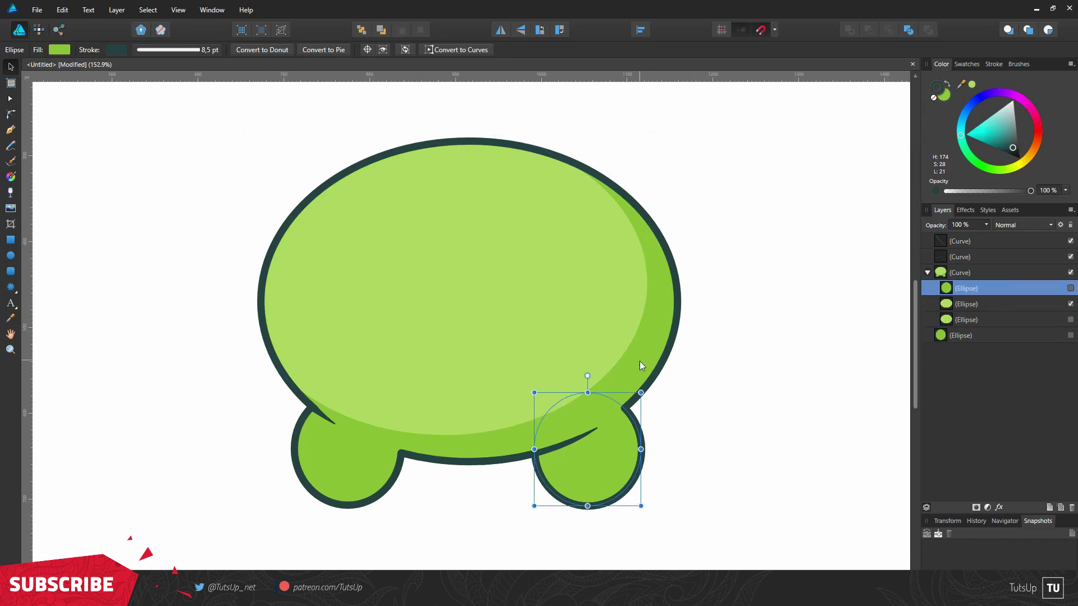
left_click_drag(617, 451, 585, 430)
key("slash")
left_click(948, 94)
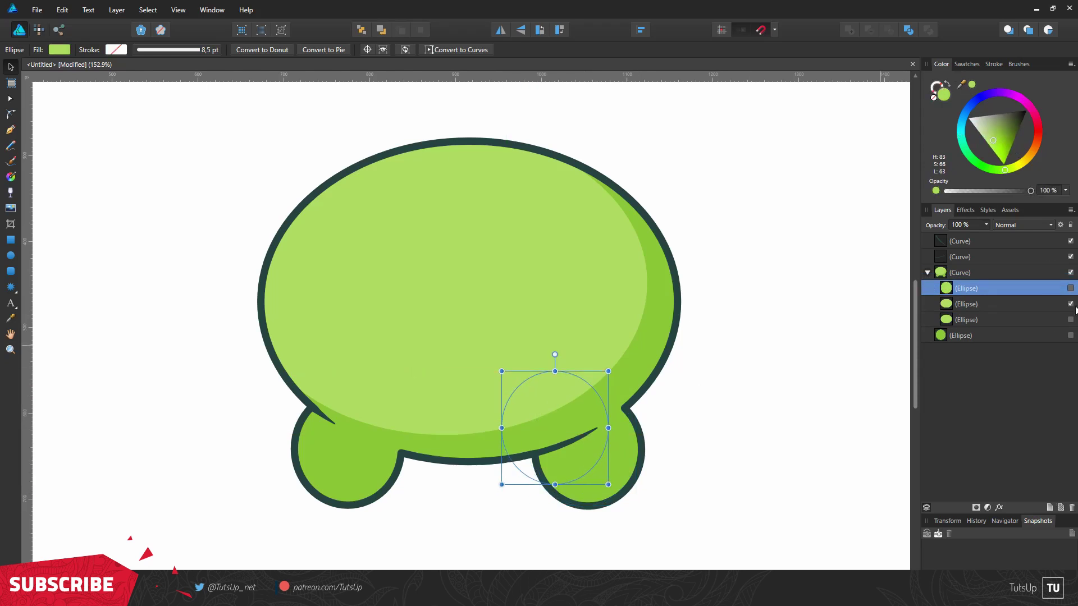
left_click(1070, 288)
scroll(539, 432, "up", 2)
scroll(417, 337, "down", 1)
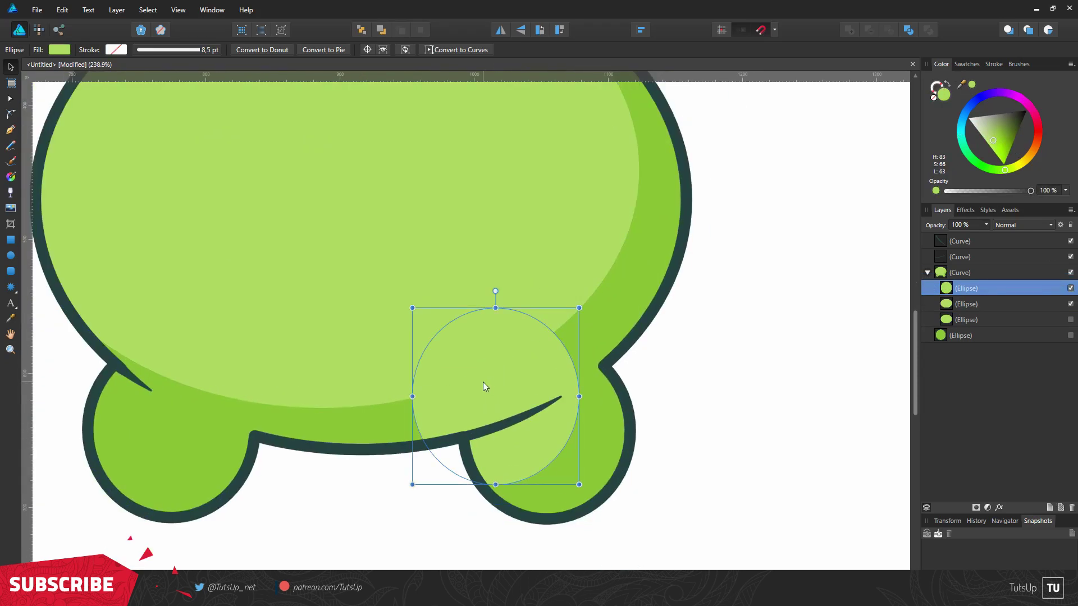
left_click_drag(483, 386, 111, 365)
Show the large ellipse without outline and move it down to shade the body's lower half
left_click(1042, 336)
left_click(1070, 335)
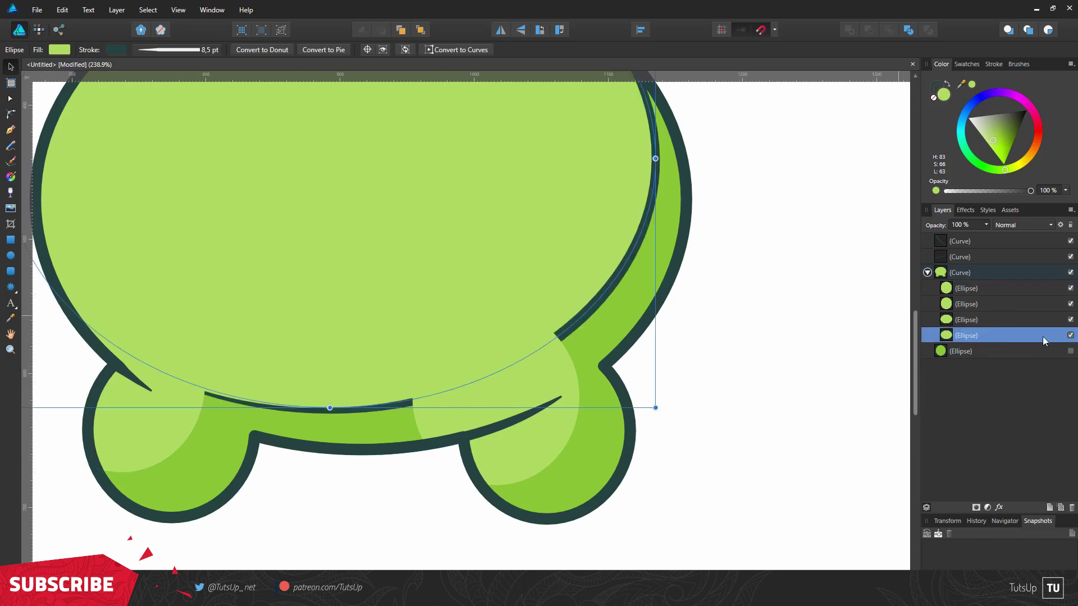
left_click(936, 88)
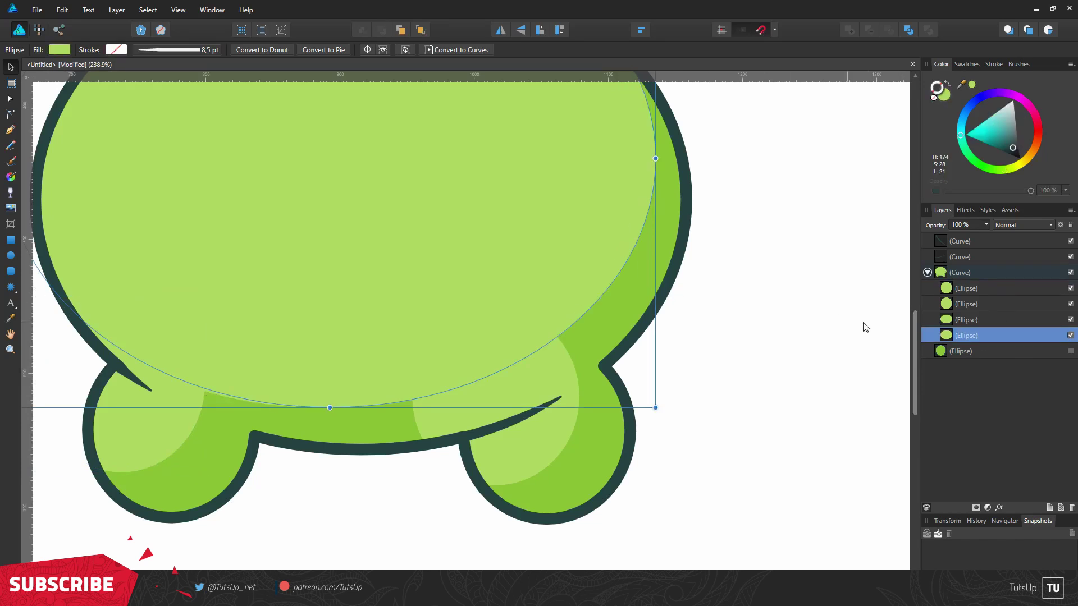
left_click_drag(379, 242, 414, 273)
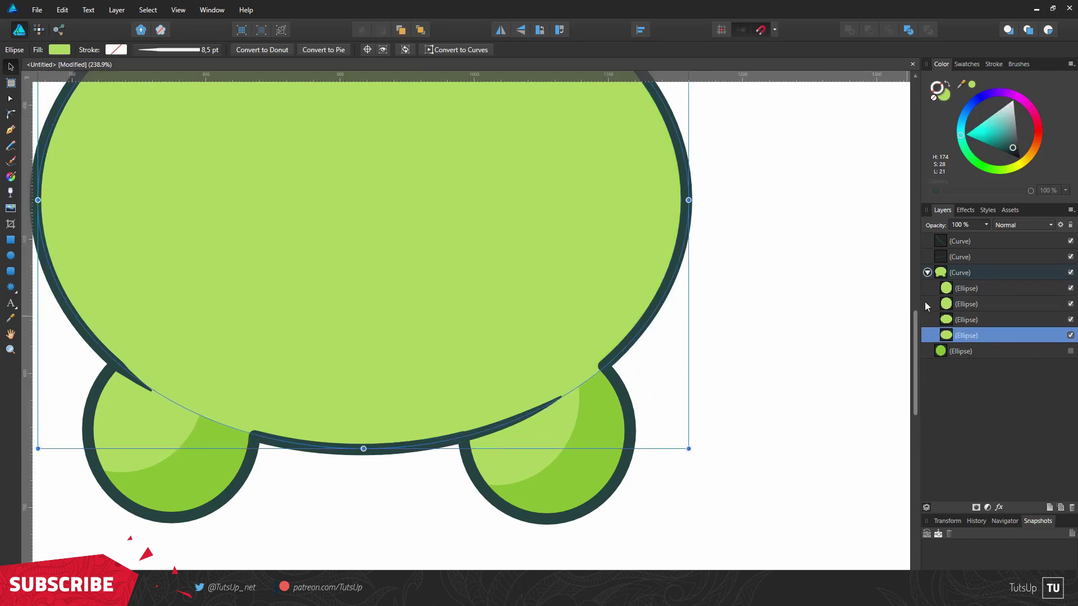
left_click_drag(961, 84, 601, 432)
key("ctrl+z")
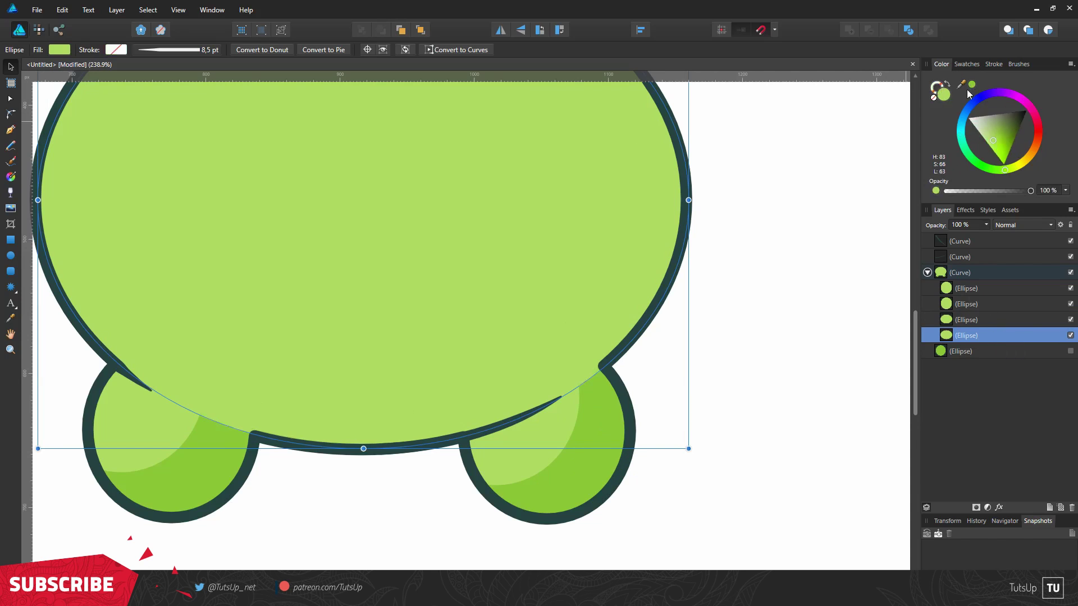
key("ctrl+z")
left_click(965, 304, "shift")
left_click(961, 335, "ctrl")
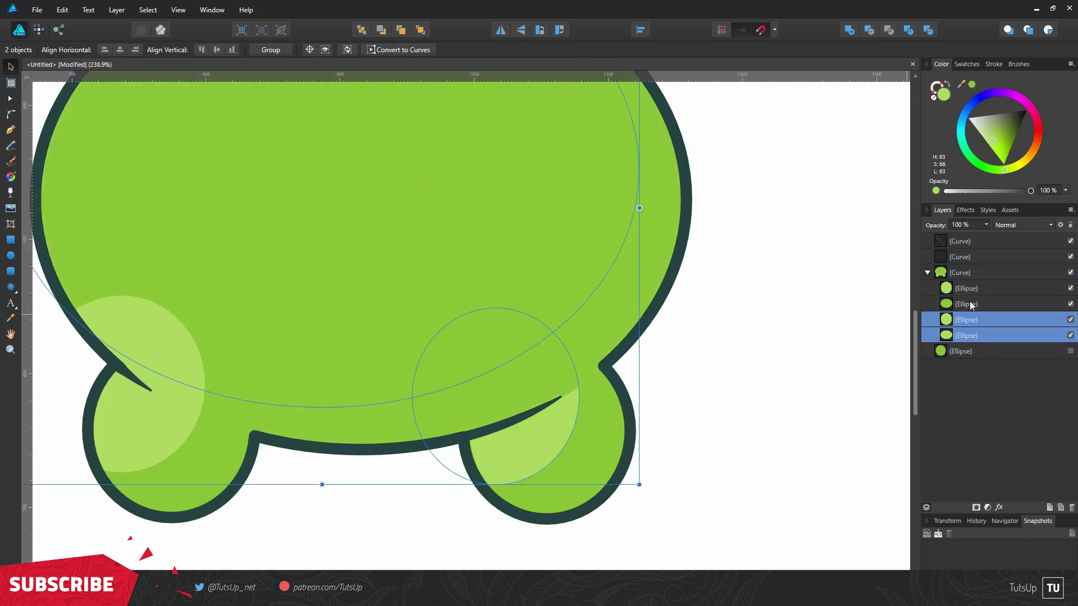
left_click(776, 375)
scroll(714, 359, "down", 2)
Draw the antenna curves rising from the head with the Pen tool
scroll(466, 340, "up", 3)
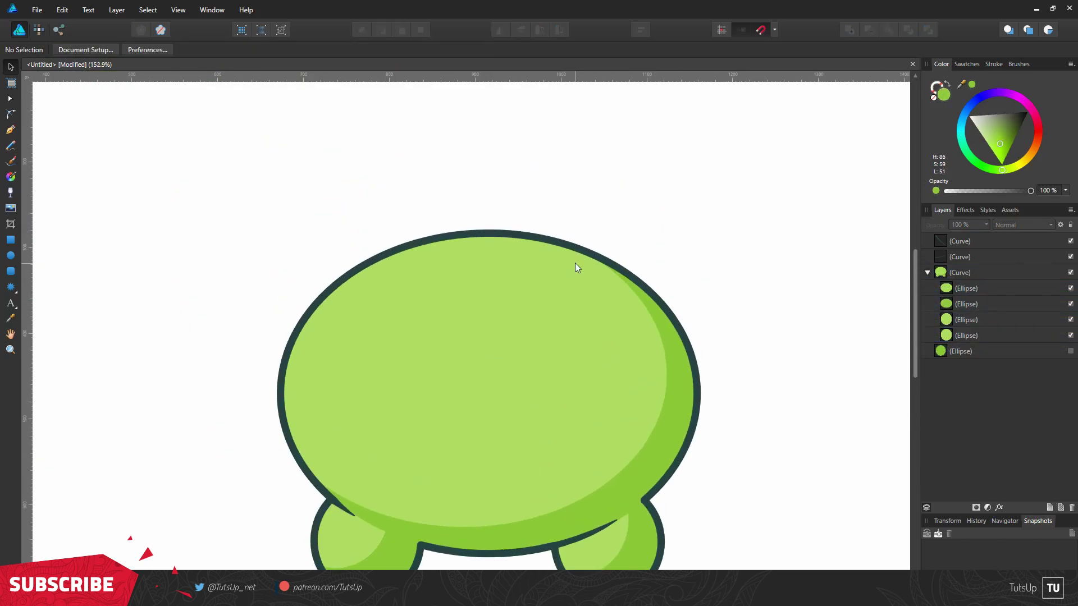
key("p")
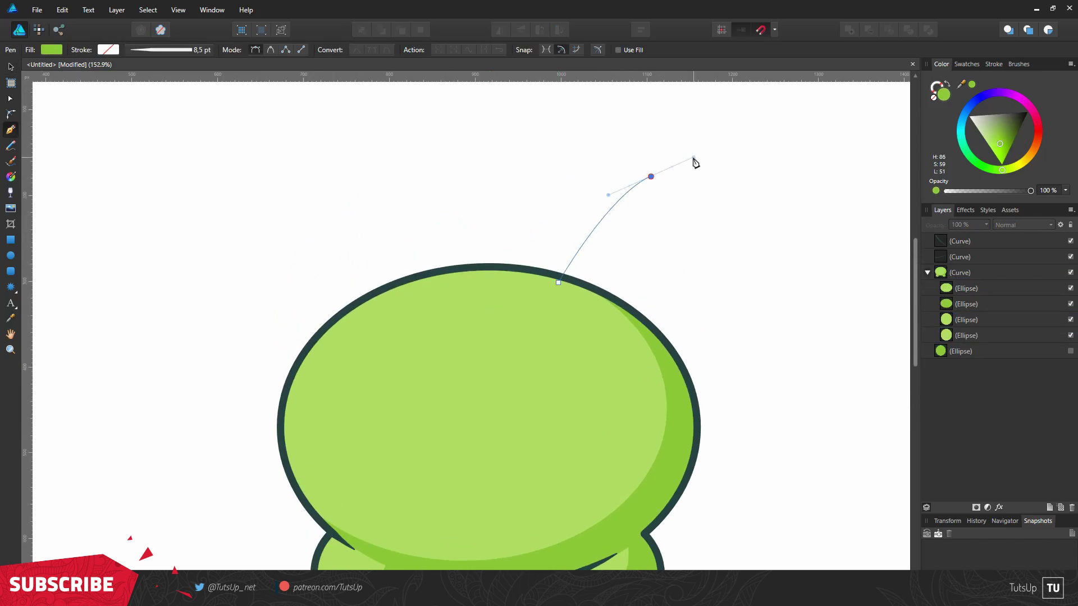
left_click_drag(694, 159, 694, 158)
key("ctrl+d")
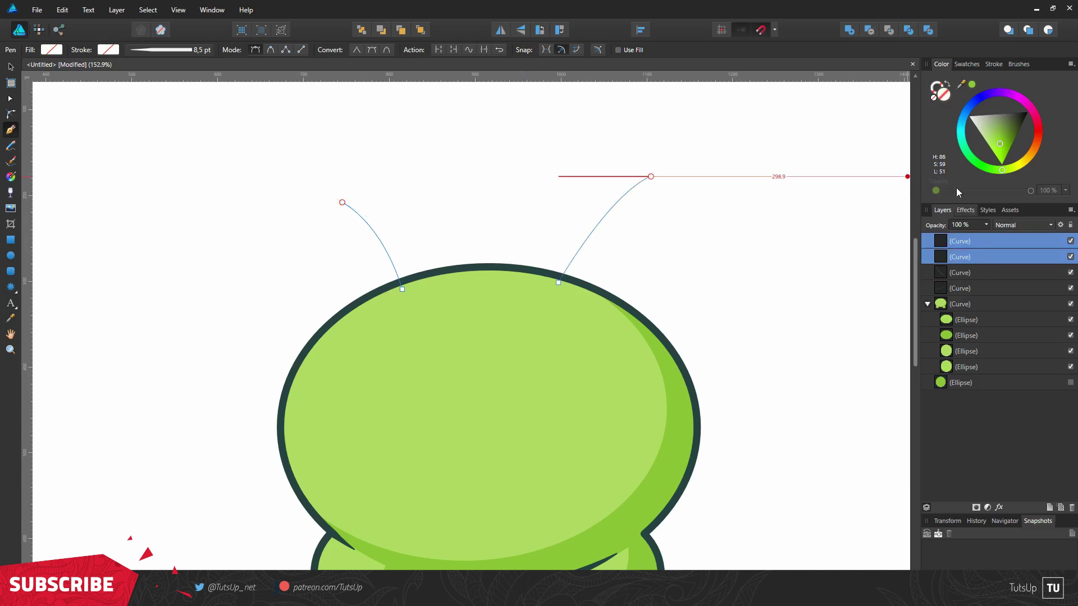
Give both antennae a 28.8 pt stroke tapered along their length
left_click(947, 84)
left_click(993, 64)
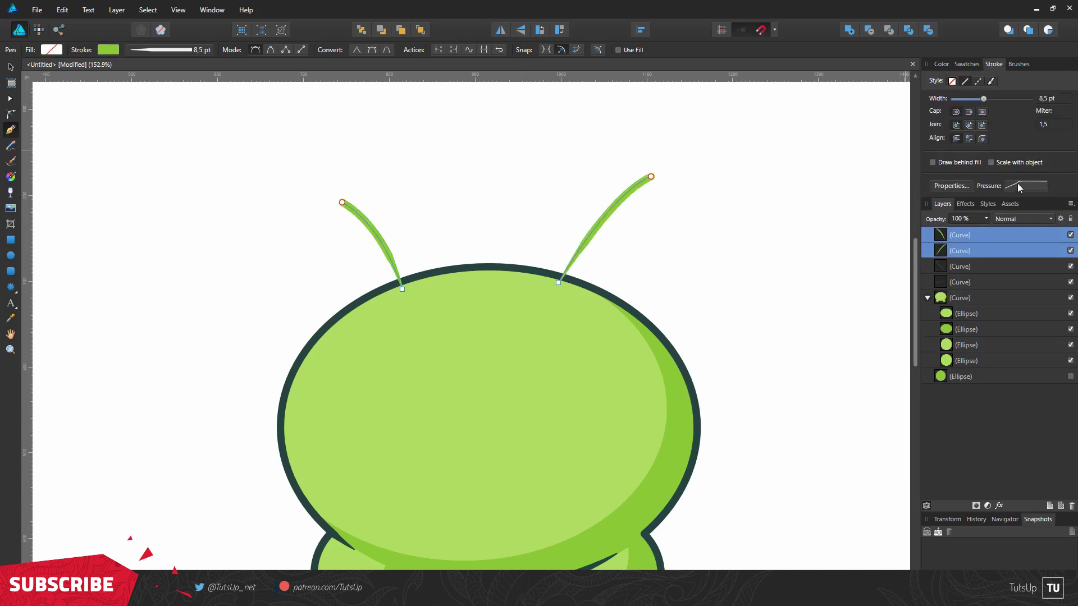
left_click(1025, 186)
left_click(1029, 325)
left_click_drag(984, 98, 1003, 98)
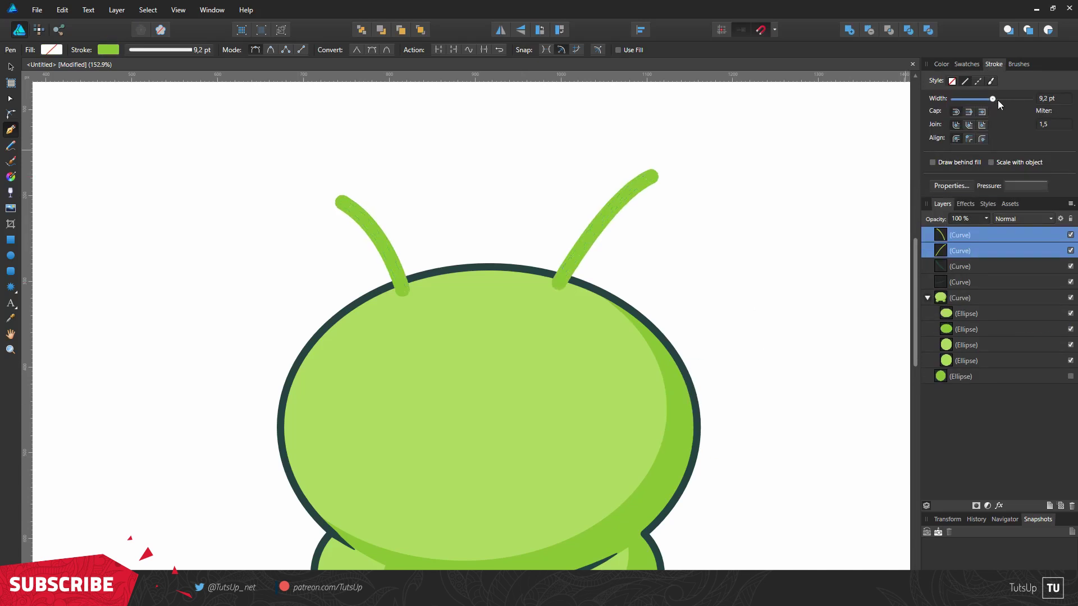
left_click(1022, 186)
mouse_move(1017, 200)
left_mouse_down()
mouse_move(1009, 225)
mouse_move(1041, 218)
left_mouse_up()
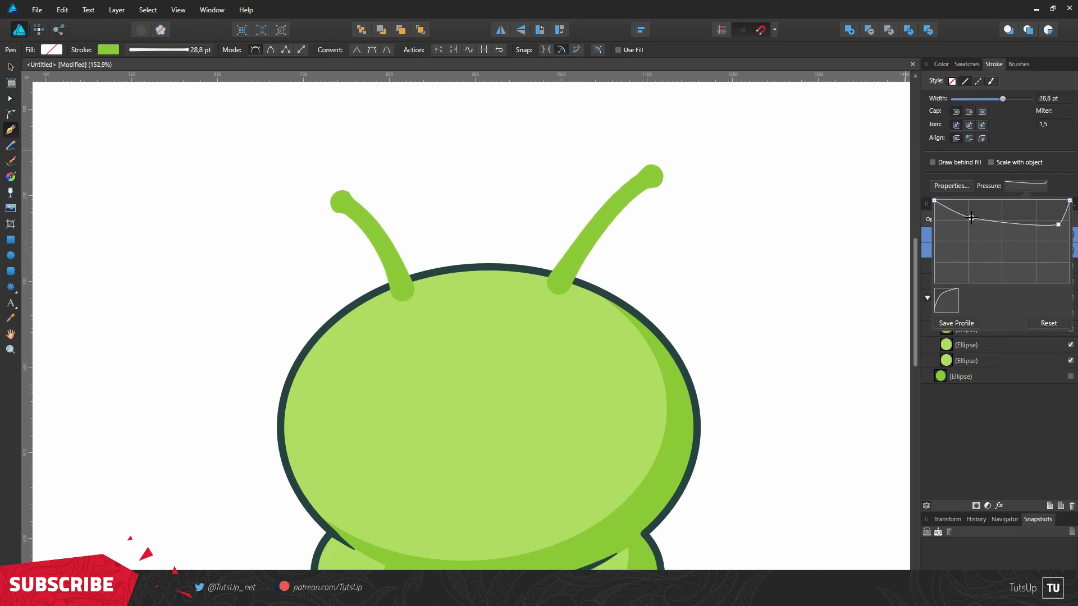
Add round ball ellipses on the right and left antenna tips
left_click(10, 255)
mouse_move(650, 176)
left_mouse_down()
mouse_move(680, 152)
mouse_move(328, 193)
left_mouse_up()
left_click(667, 173)
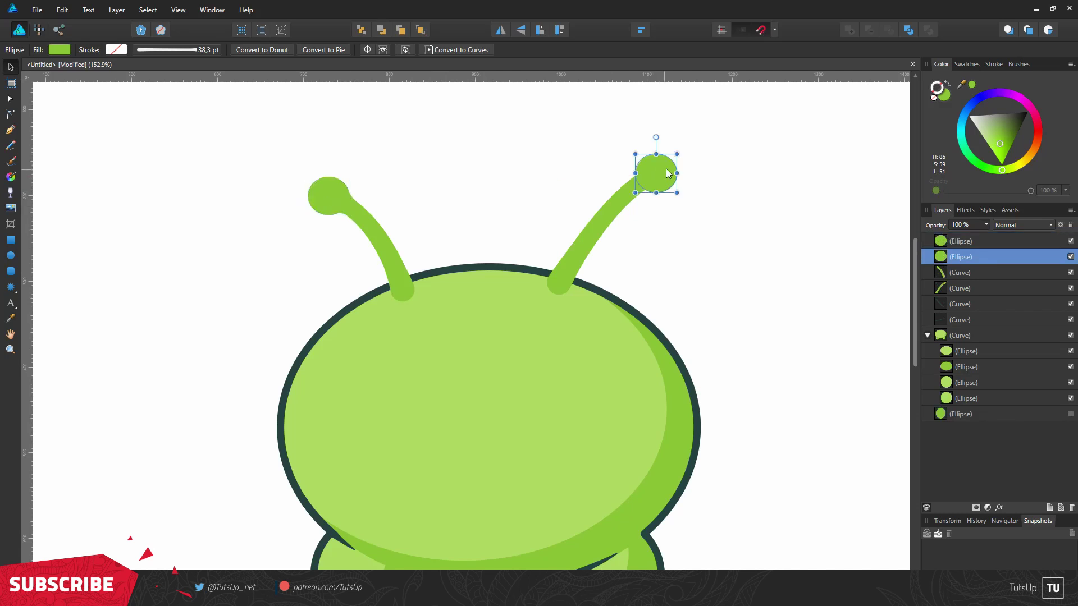
scroll(530, 226, "down", 2)
Expand both antenna strokes into filled shapes
left_click(965, 275)
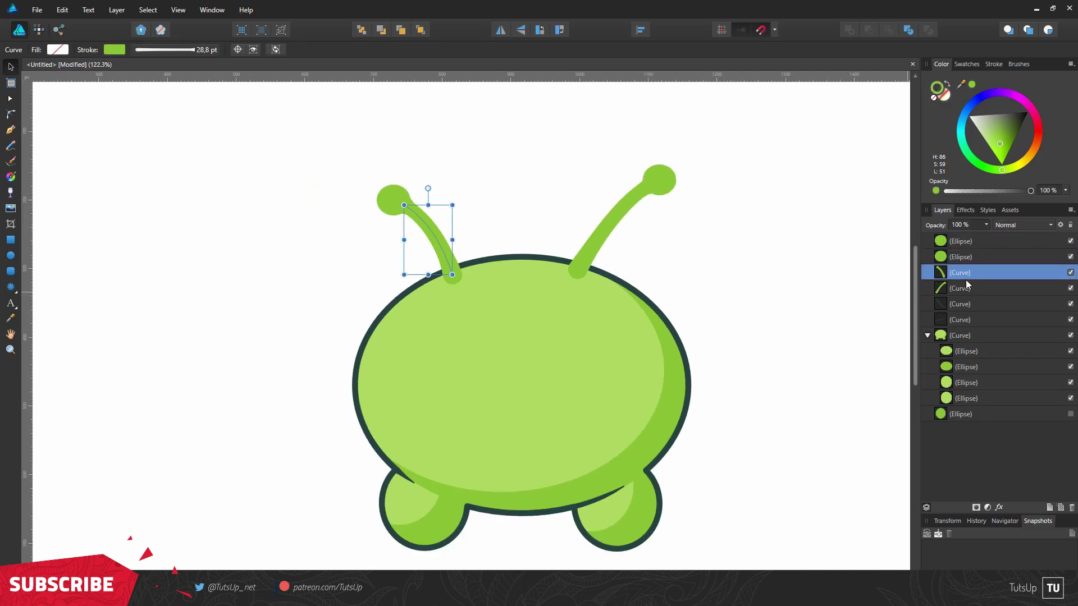
left_click(959, 288, "ctrl")
left_click(965, 287, "ctrl")
left_click(116, 10)
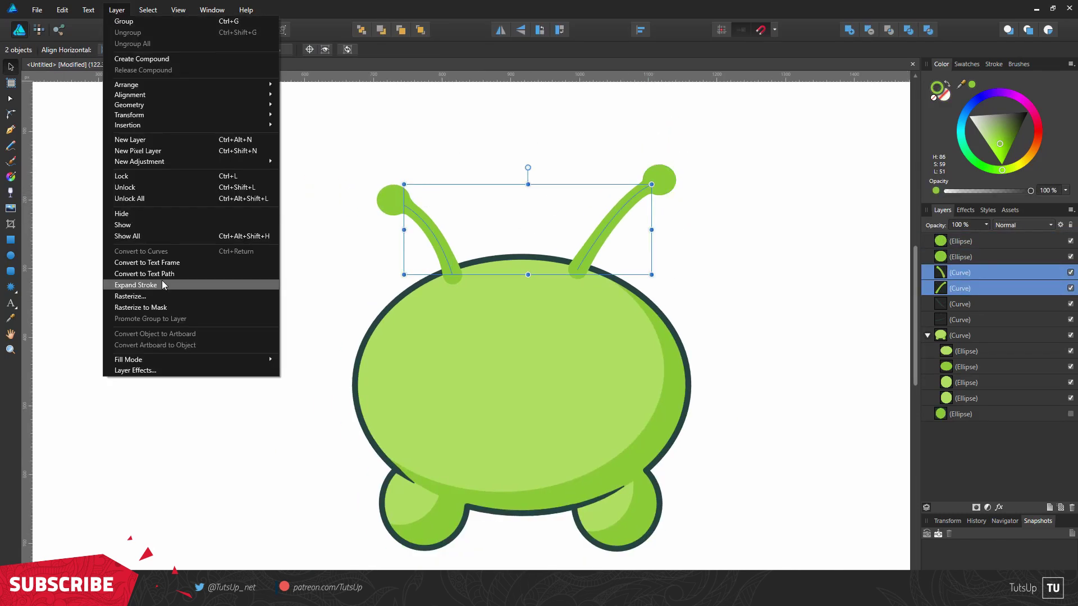
key("Escape")
Merge each antenna with its ball tip using Add
left_click(617, 219)
left_click(661, 178, "shift")
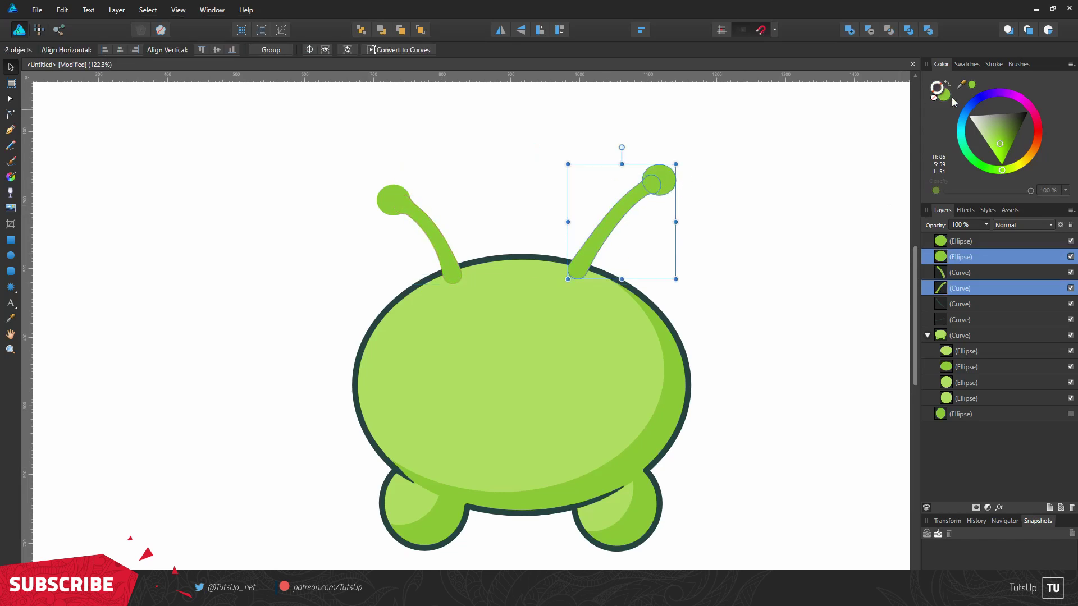
left_click(849, 29)
left_click(432, 247)
left_click(392, 199, "shift")
left_click(966, 253, "ctrl")
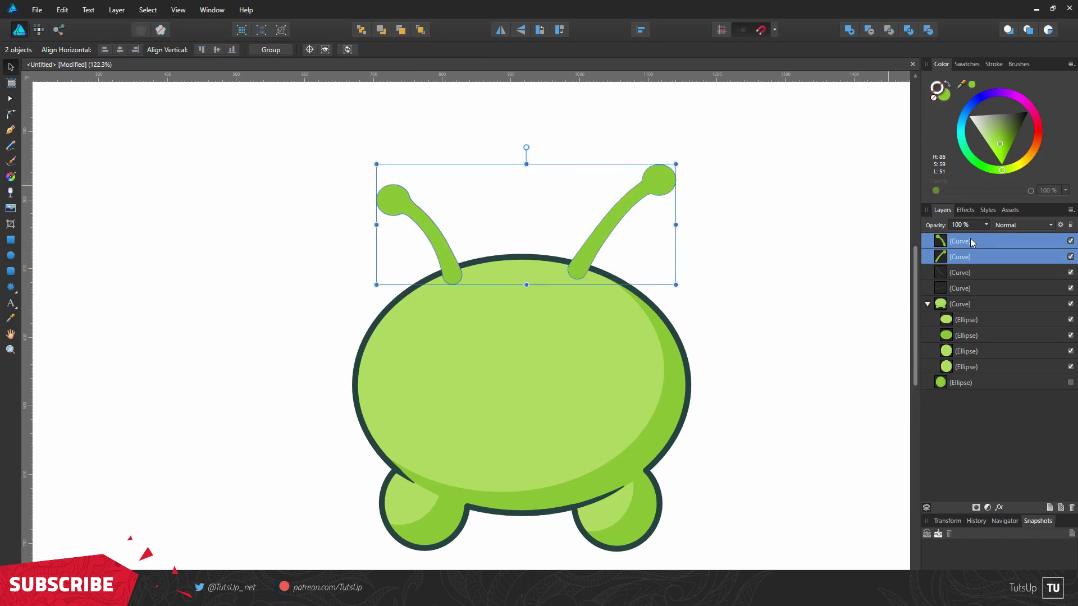
Add both antennae into the body outline
left_click(966, 304, "ctrl")
left_click(849, 29)
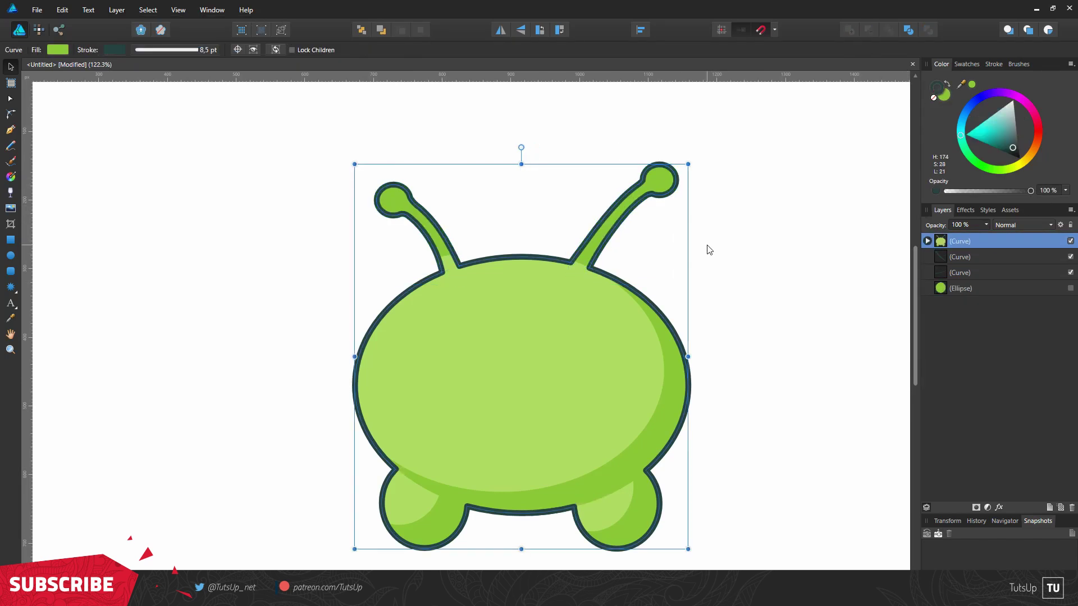
scroll(617, 268, "up", 1)
left_click(928, 241)
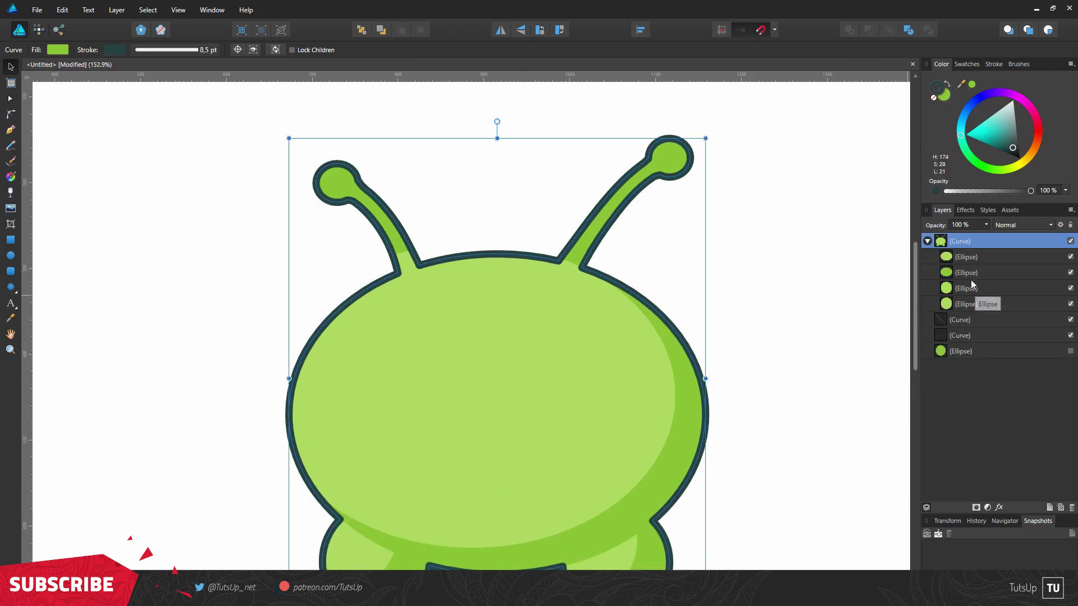
Duplicate the body's highlight ellipse and combine the copies into one shading shape above it
left_click(975, 272)
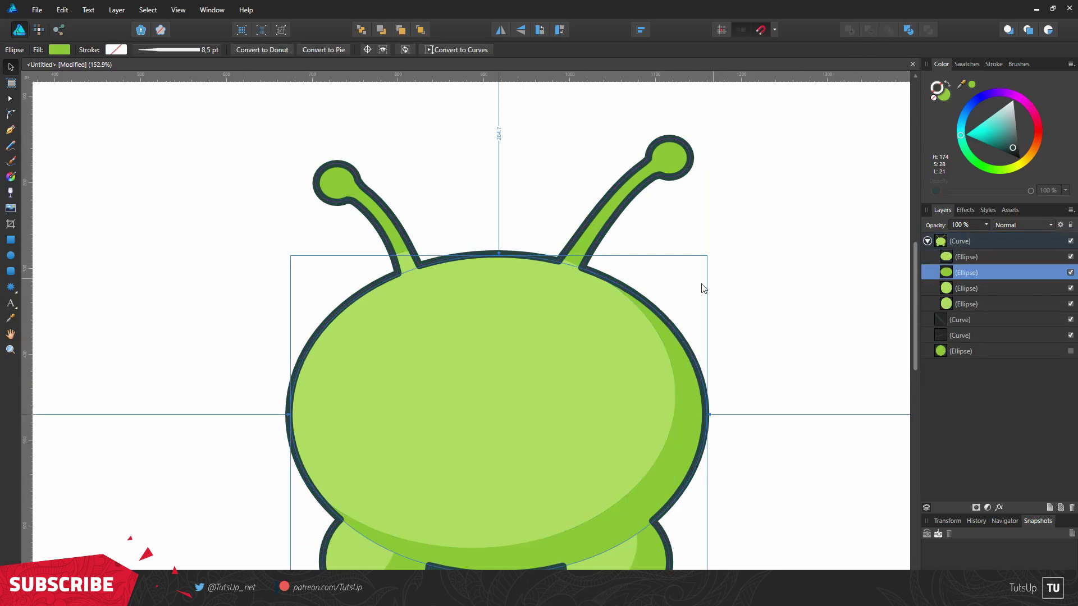
scroll(703, 288, "down", 1)
key("ctrl+j")
left_click(978, 287)
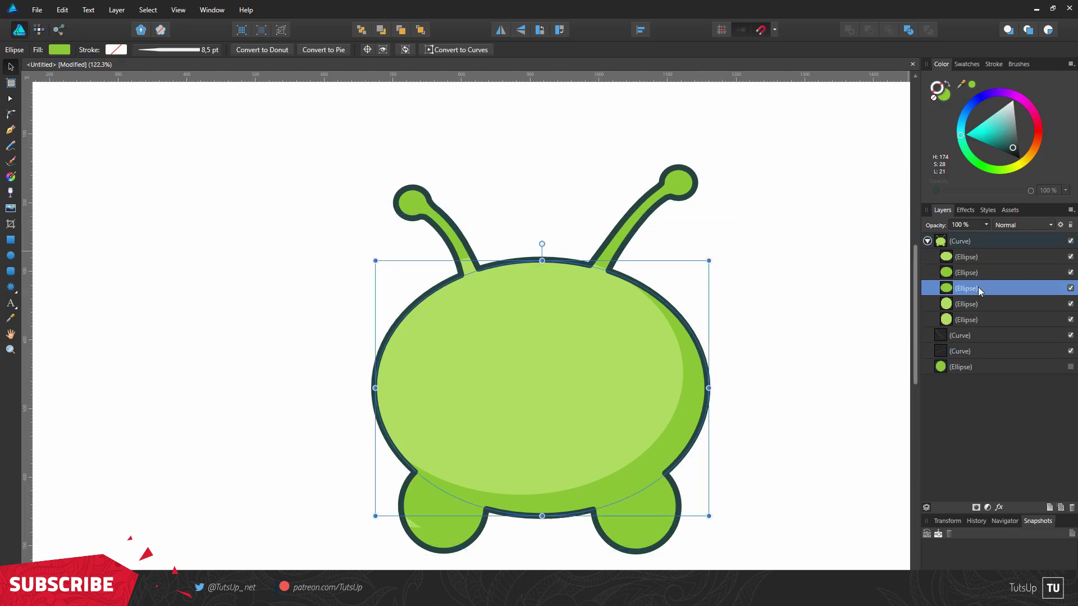
key("ctrl+j")
left_click(955, 272, "shift")
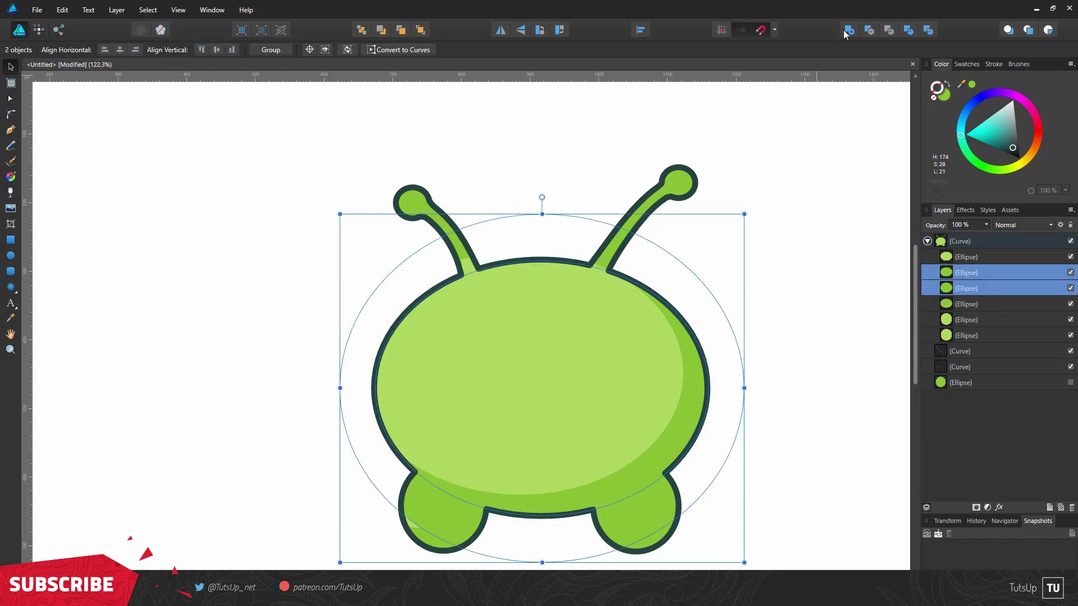
left_click(846, 32)
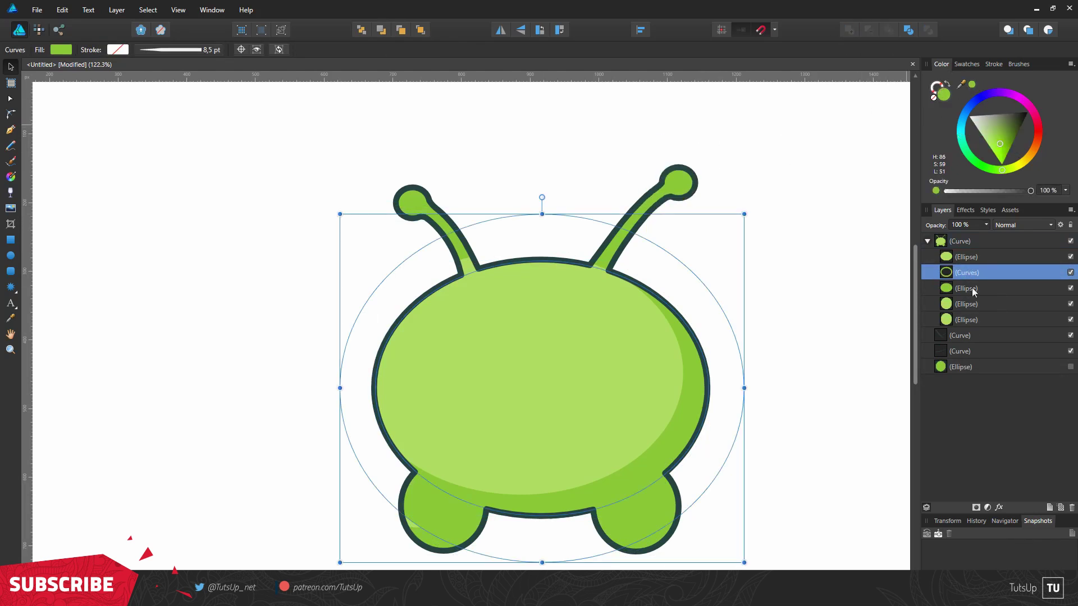
left_click_drag(1015, 257, 1014, 280)
left_click(529, 261)
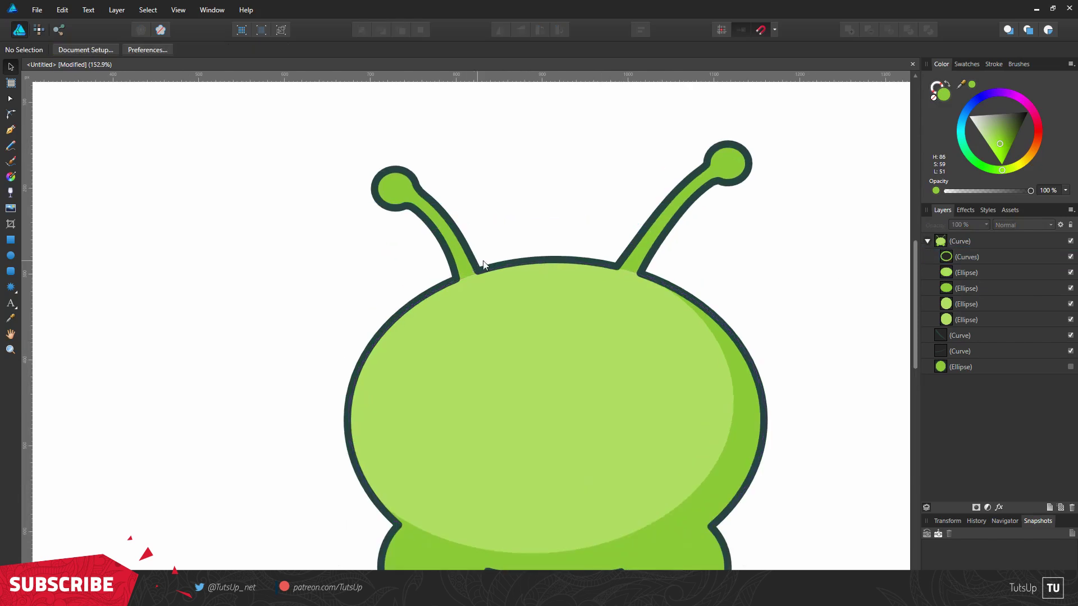
scroll(671, 273, "up", 5)
Draw a short curve at the right antenna joint with a dark 8.5 pt outline stroke
key("p")
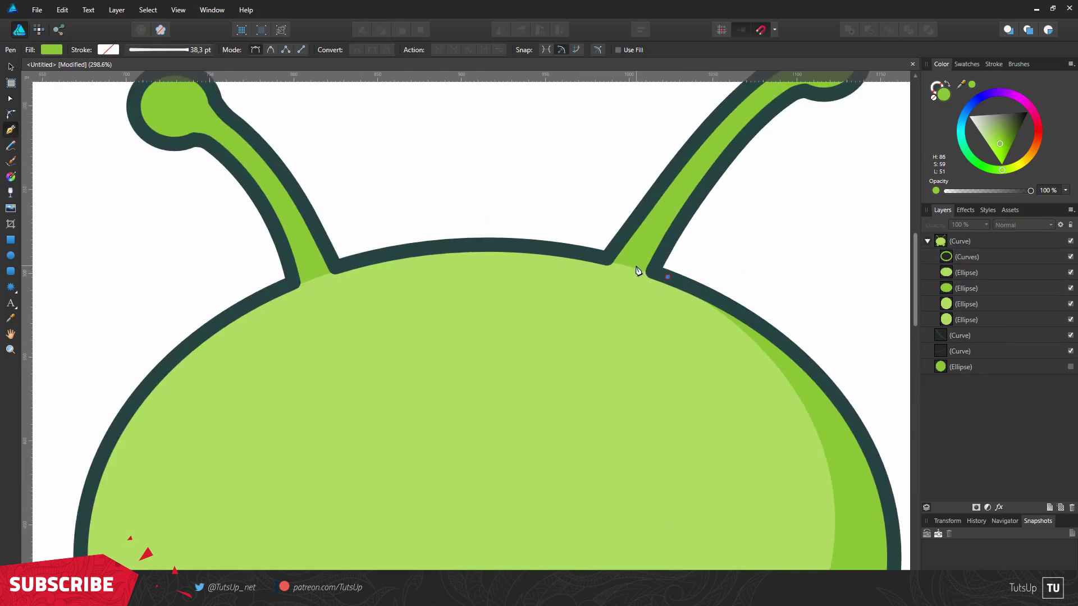
scroll(625, 268, "down", 2)
left_click(968, 351)
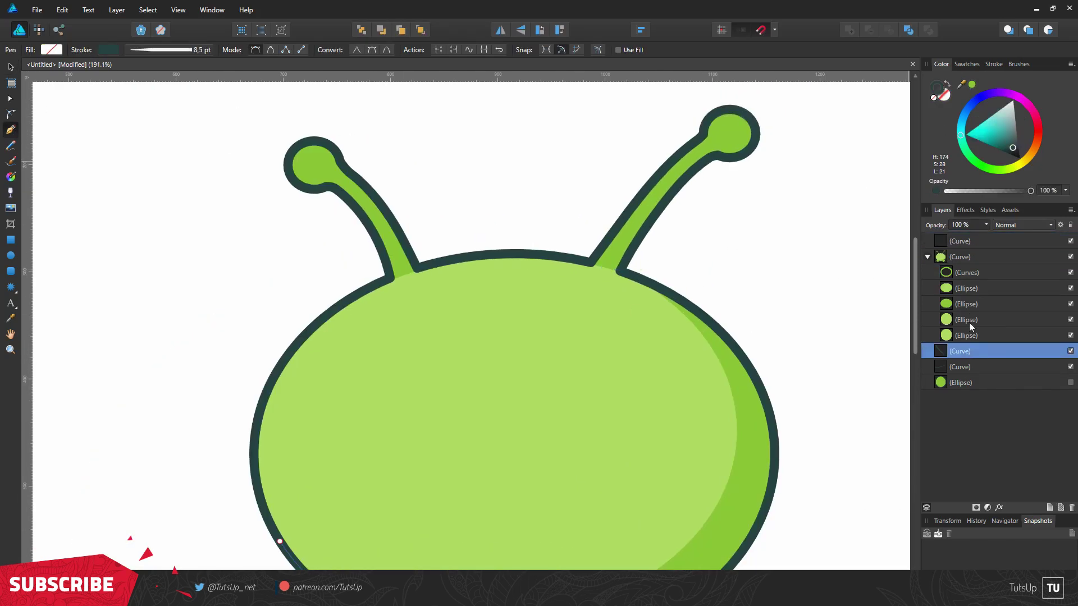
left_click(967, 242)
key("ctrl+shift+v")
left_click(993, 63)
left_click(1025, 186)
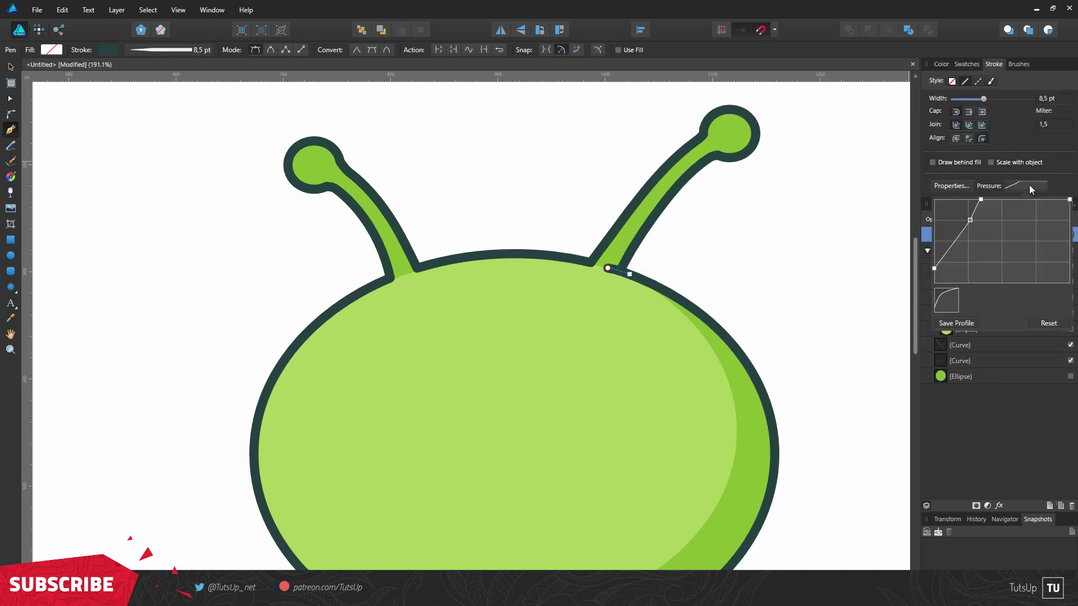
key("ctrl+z")
key("ctrl+z")
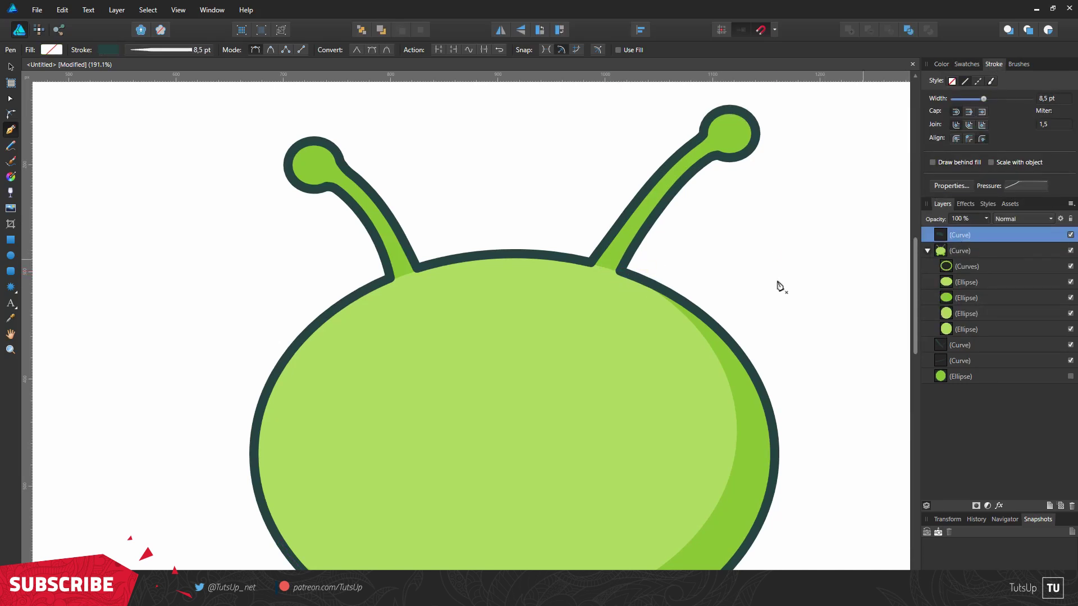
key("ctrl+z")
key("ctrl+shift+z")
key("ctrl+shift+z")
Taper the joint stroke with the Stroke pressure profile, then deselect it
scroll(609, 267, "up", 2)
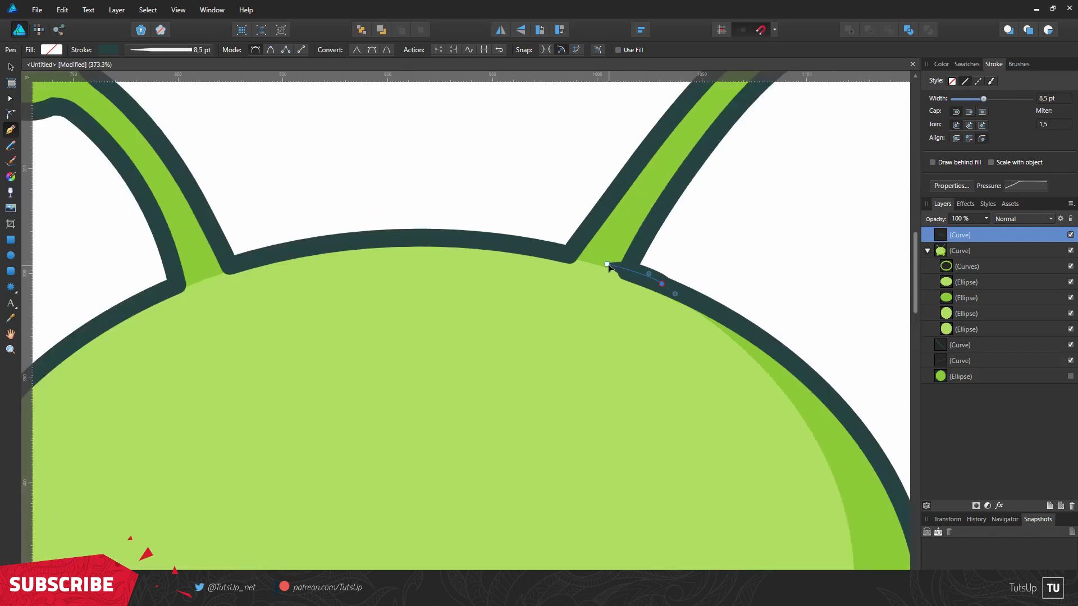
scroll(606, 275, "down", 5)
key("a")
scroll(629, 303, "up", 4)
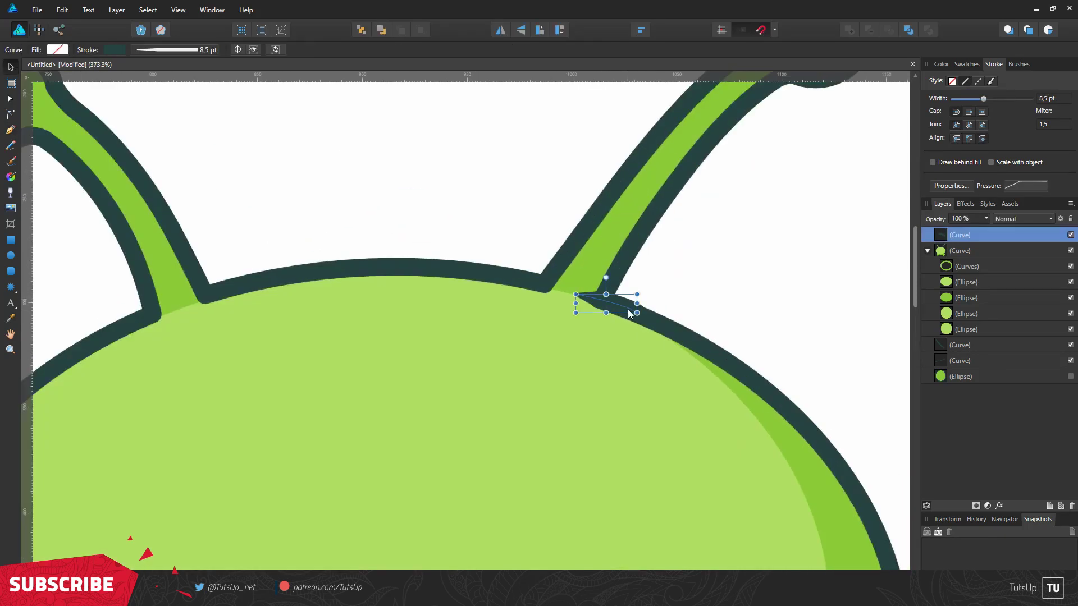
scroll(639, 317, "up", 2)
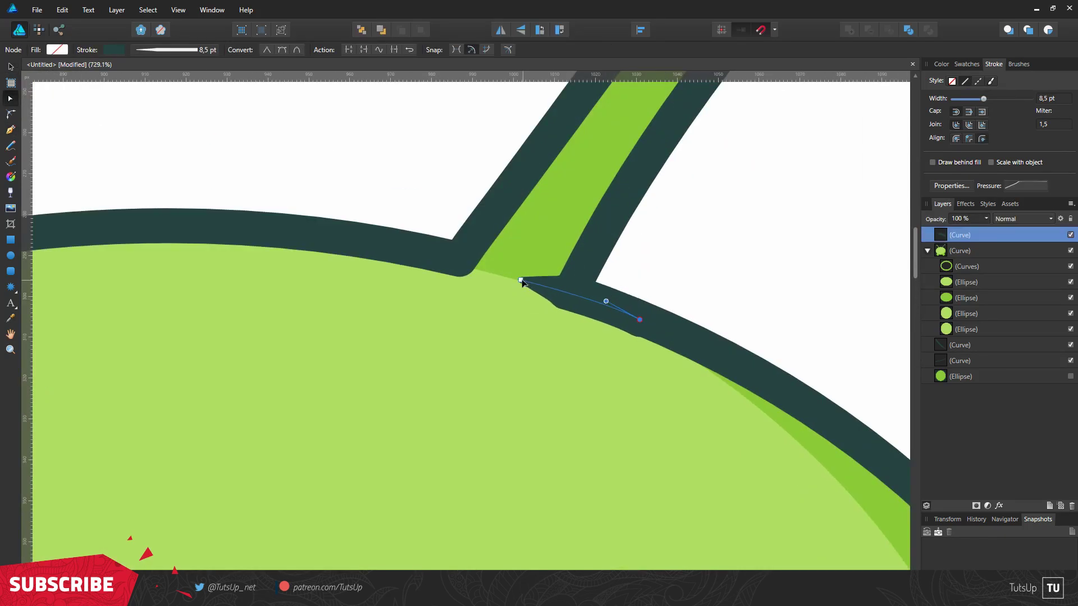
left_click(1026, 186)
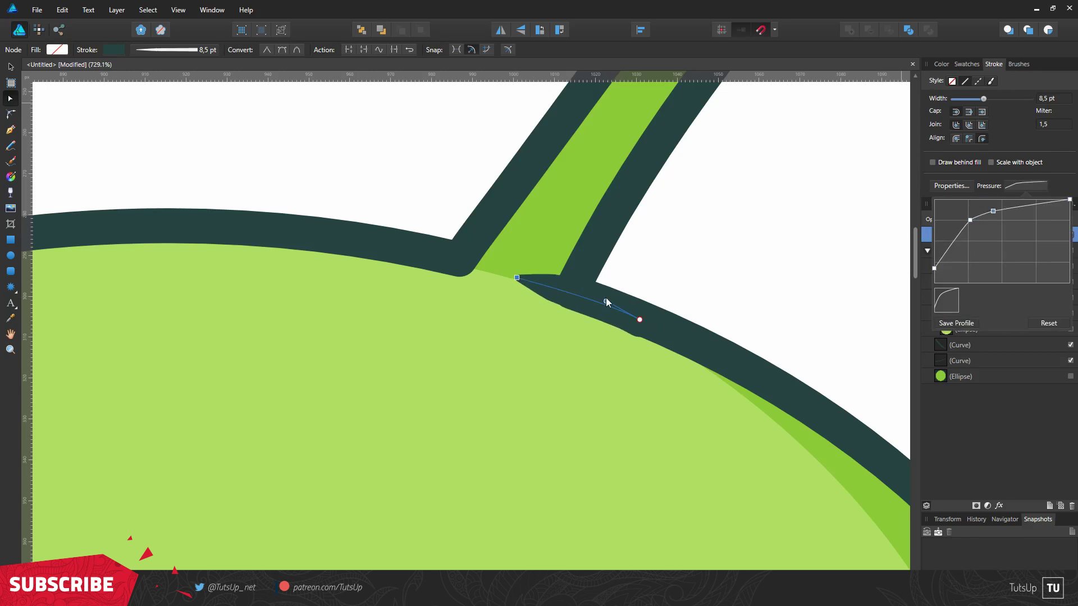
left_click_drag(605, 302, 604, 304)
scroll(644, 320, "down", 5)
key("ctrl+d")
key("p")
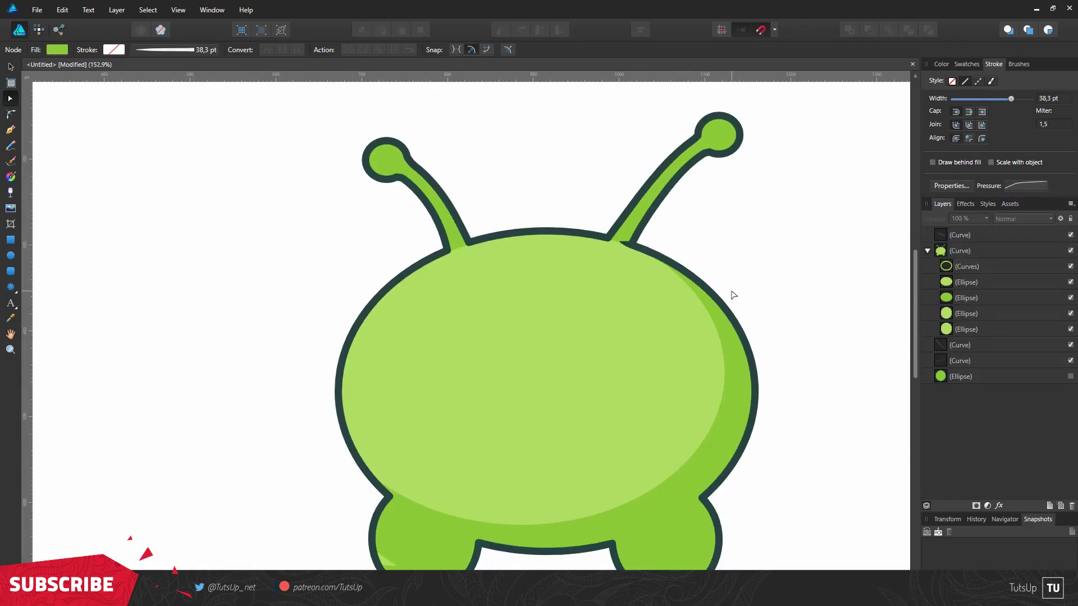
scroll(631, 275, "up", 1)
Draw lighter-green highlight shapes along the right and left antenna stalks
left_click(941, 64)
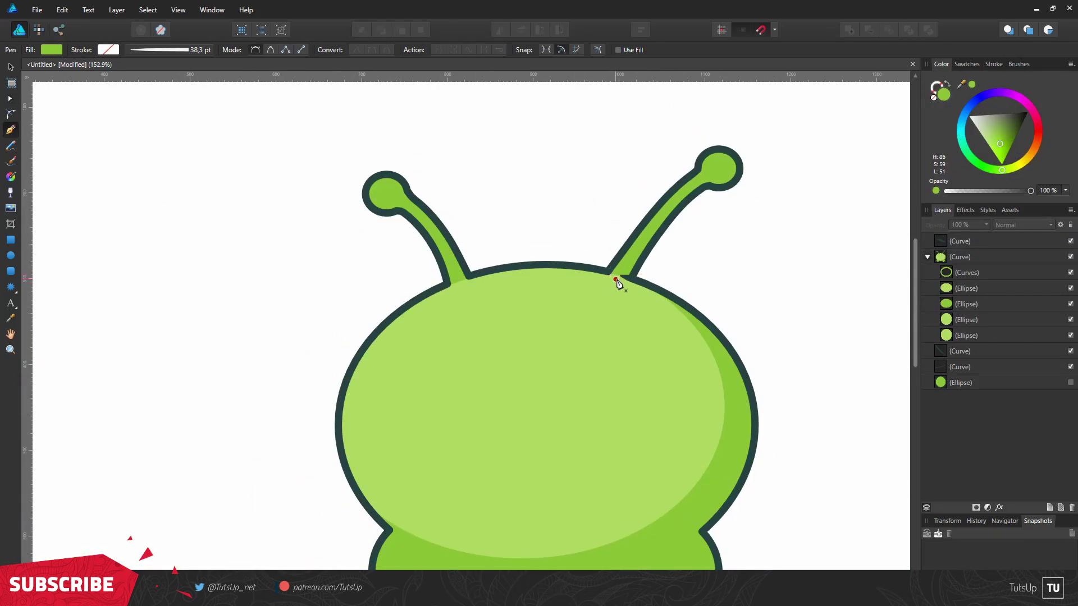
left_click(651, 349)
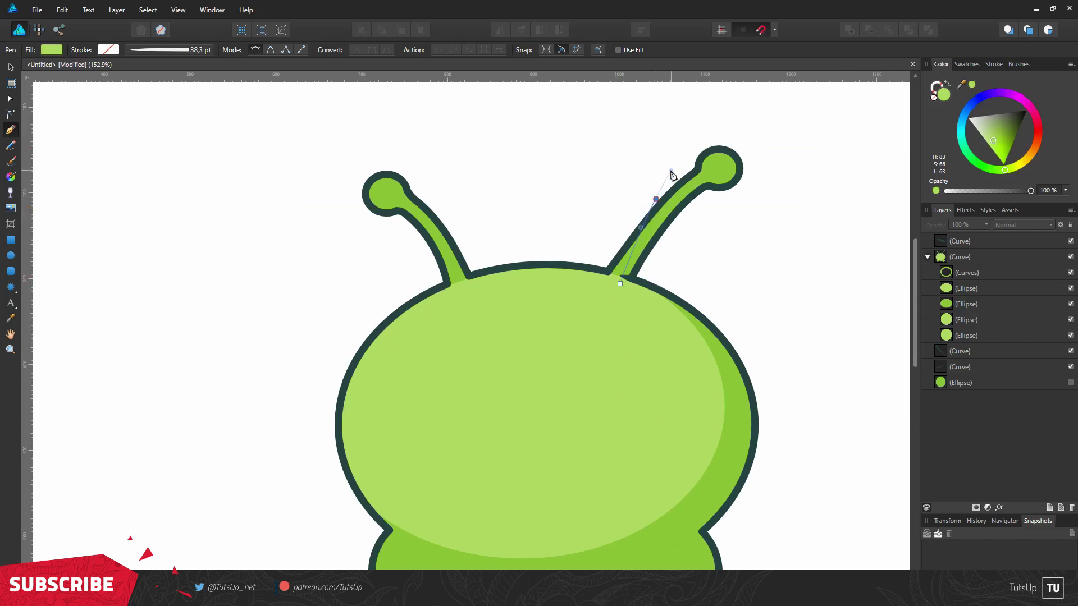
left_click_drag(673, 175, 679, 168)
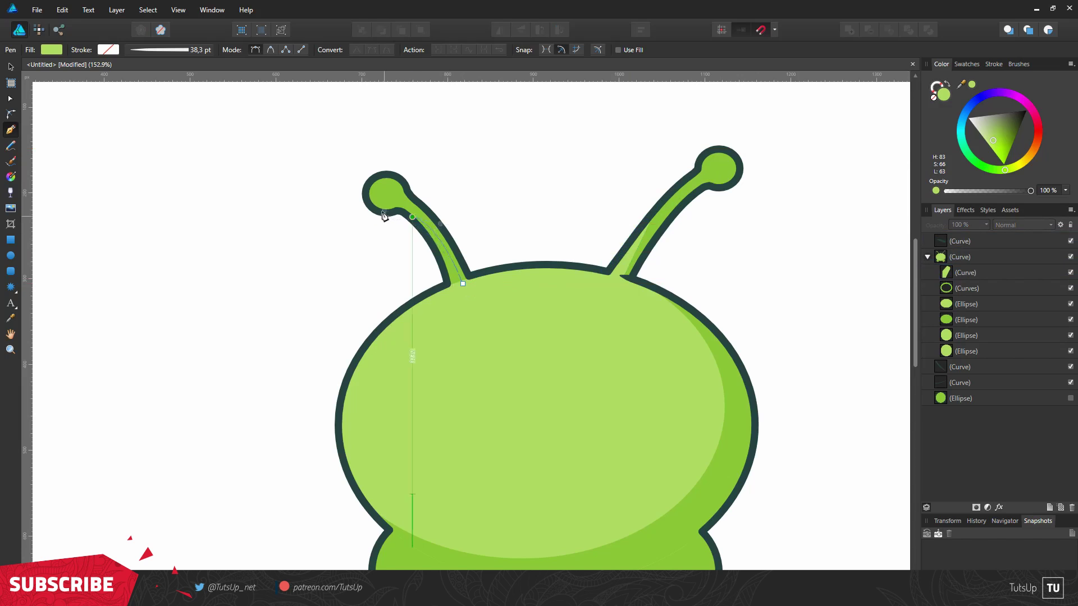
left_click(408, 214)
left_click(390, 274)
left_click(435, 316)
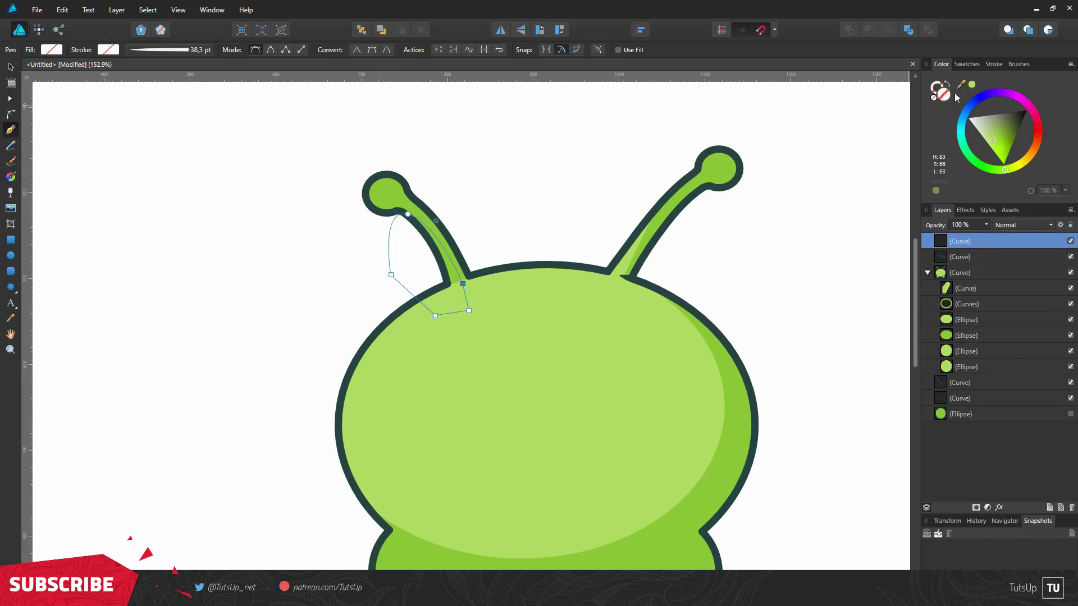
left_click_drag(960, 241, 963, 279)
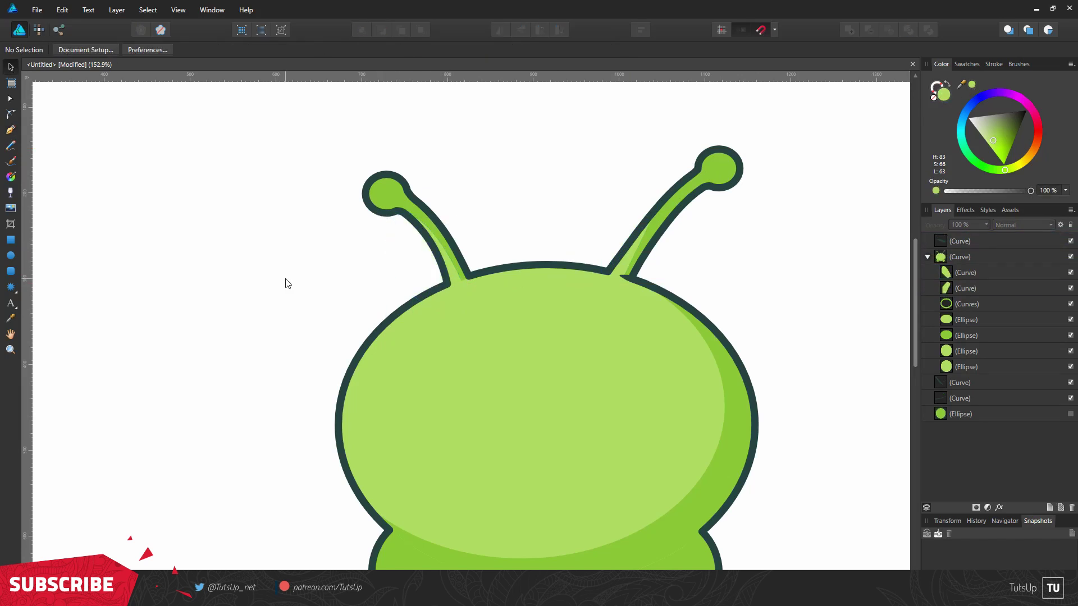
Add a light green circle positioned over the right antenna head
scroll(285, 283, "down", 2)
key("m")
left_click_drag(292, 262, 371, 185)
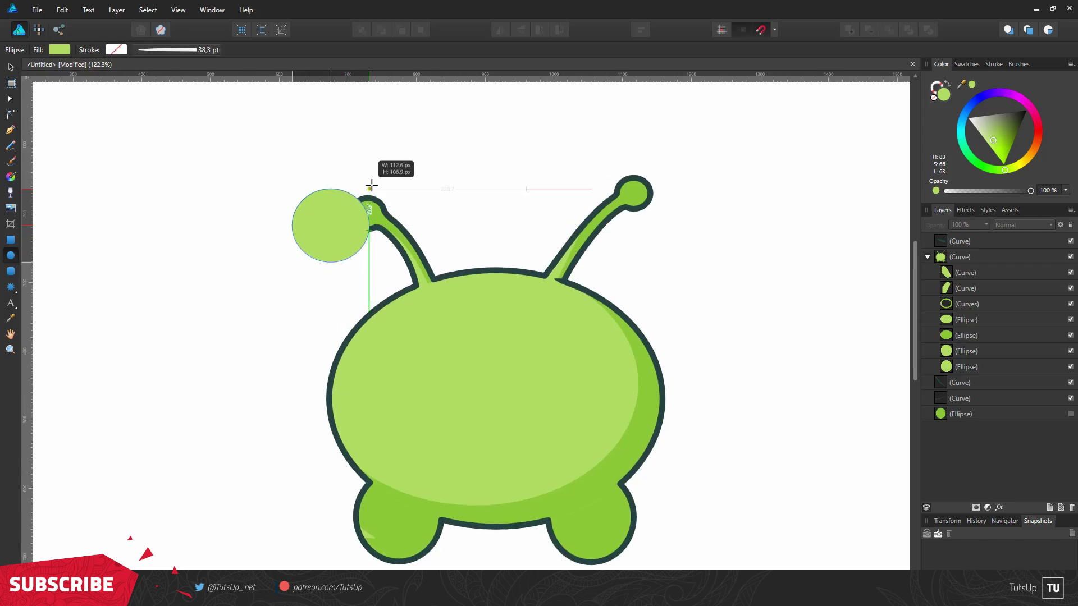
key("v")
left_click_drag(961, 240, 965, 272)
mouse_move(361, 223)
left_mouse_down()
mouse_move(589, 187)
mouse_move(659, 154)
mouse_move(633, 181)
left_mouse_up()
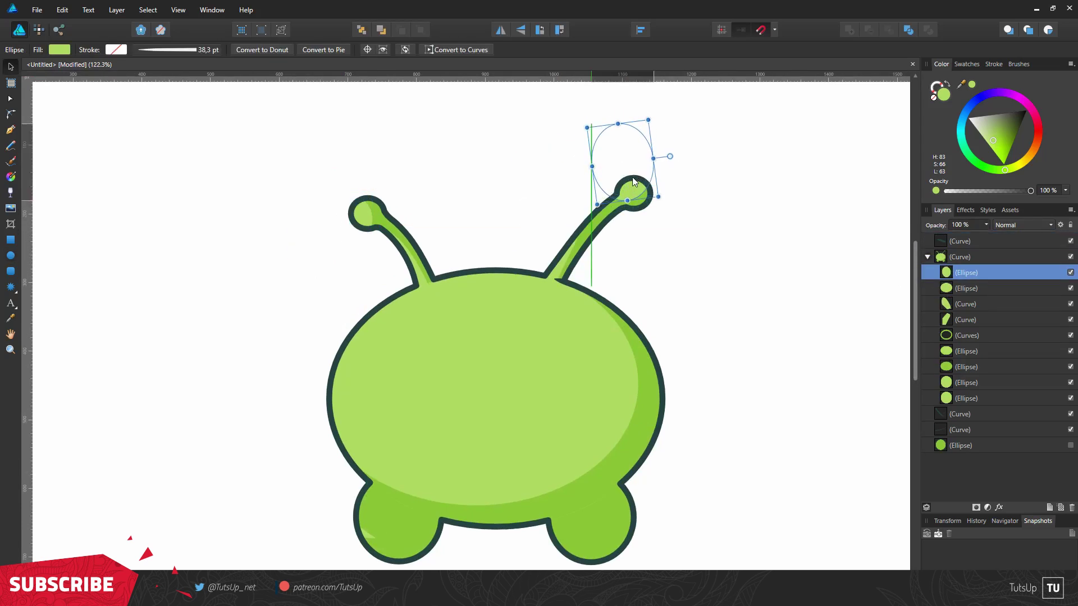
left_click(640, 260)
Subtract a rectangle from the ring-shaped curve, leaving only its top arc
scroll(594, 245, "down", 2)
scroll(595, 245, "down", 1)
left_click(976, 337)
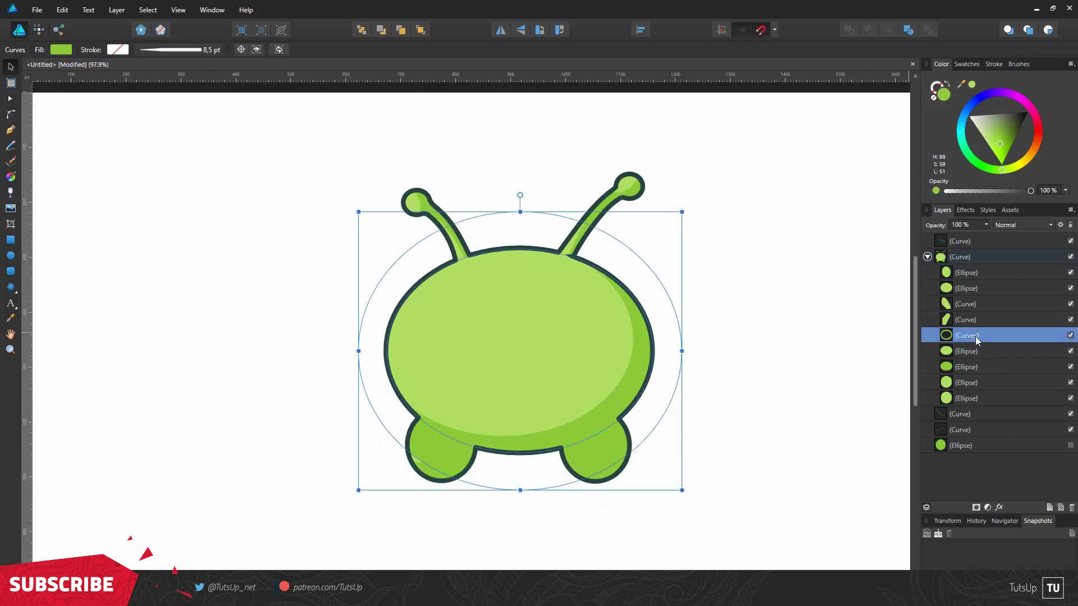
key("m")
left_click_drag(303, 331, 759, 543)
left_click(965, 335, "shift")
left_click(868, 29)
Thicken the white antenna tip highlights to a 2.5 pt stroke
key("a")
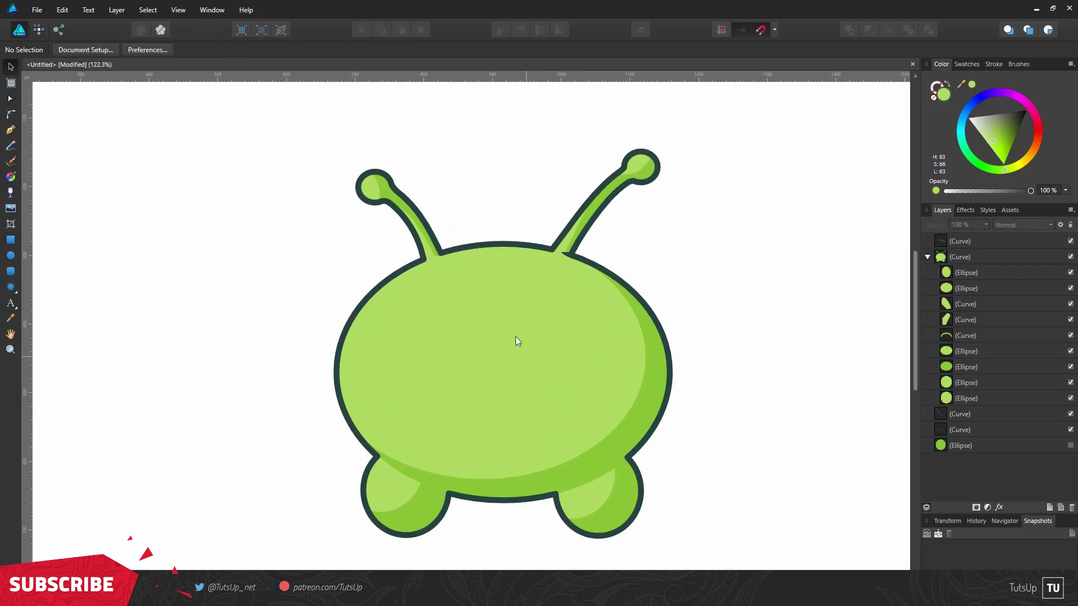
key("p")
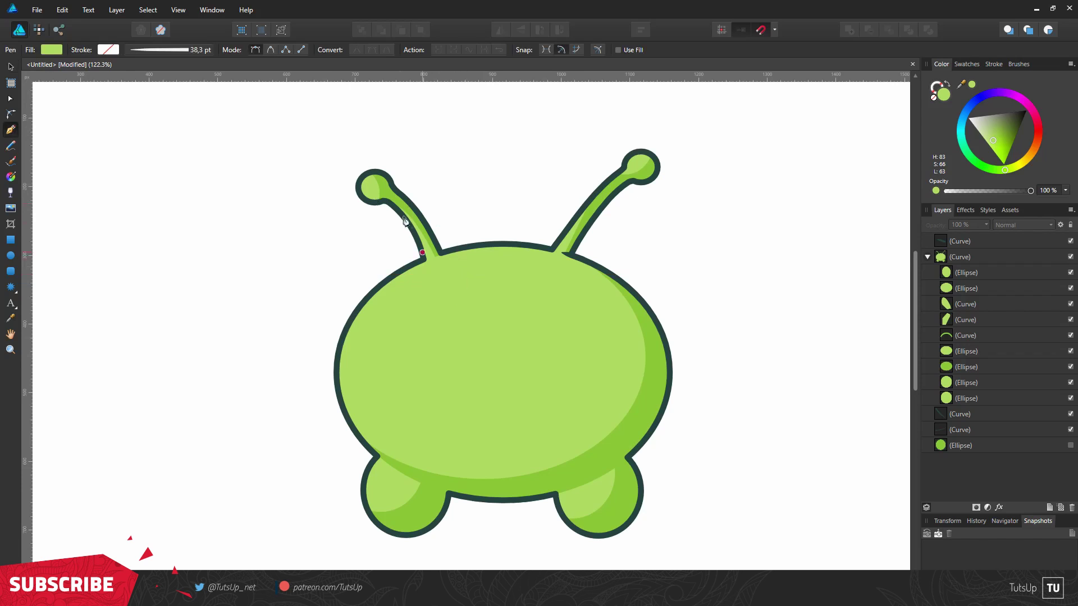
scroll(371, 179, "up", 5)
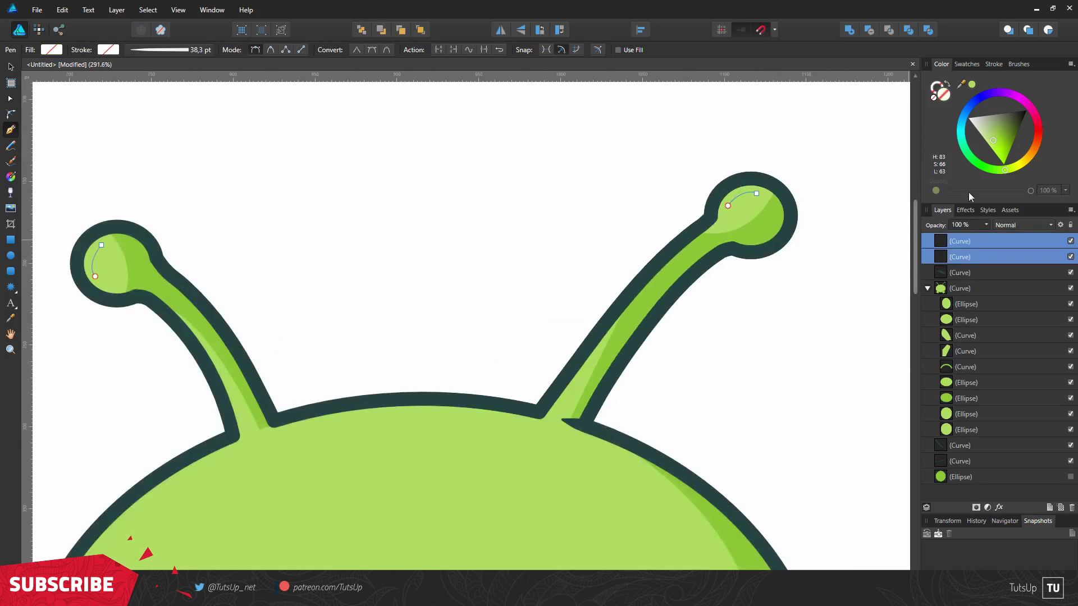
left_click_drag(966, 99, 973, 99)
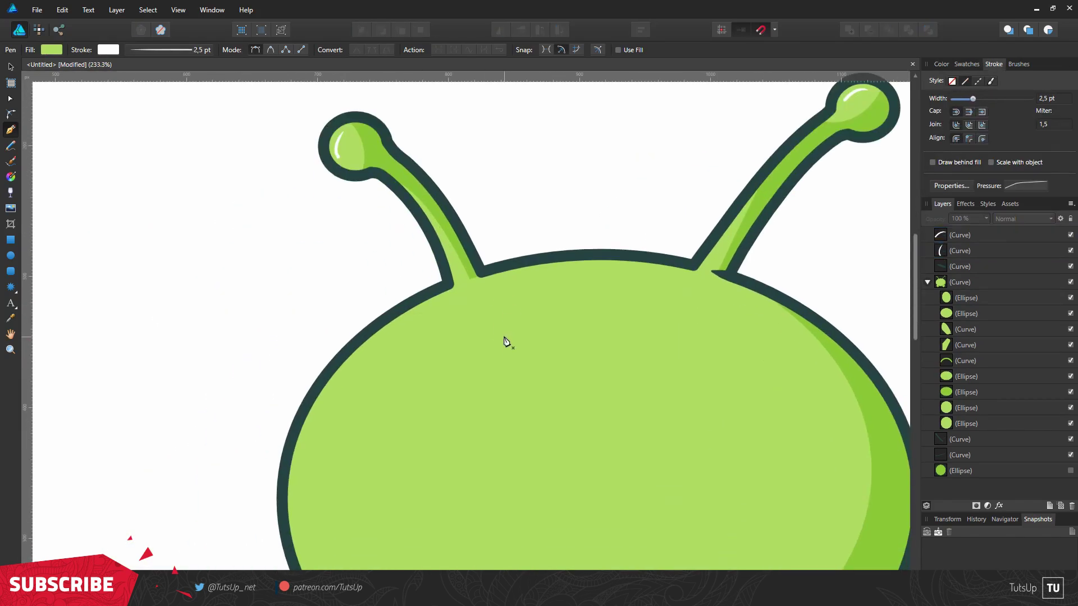
Draw a long white shine across the head top, tapered with the pressure profile
left_click_drag(328, 444, 326, 439)
left_click_drag(973, 99, 983, 99)
left_click(1025, 186)
left_click_drag(1068, 202, 1068, 281)
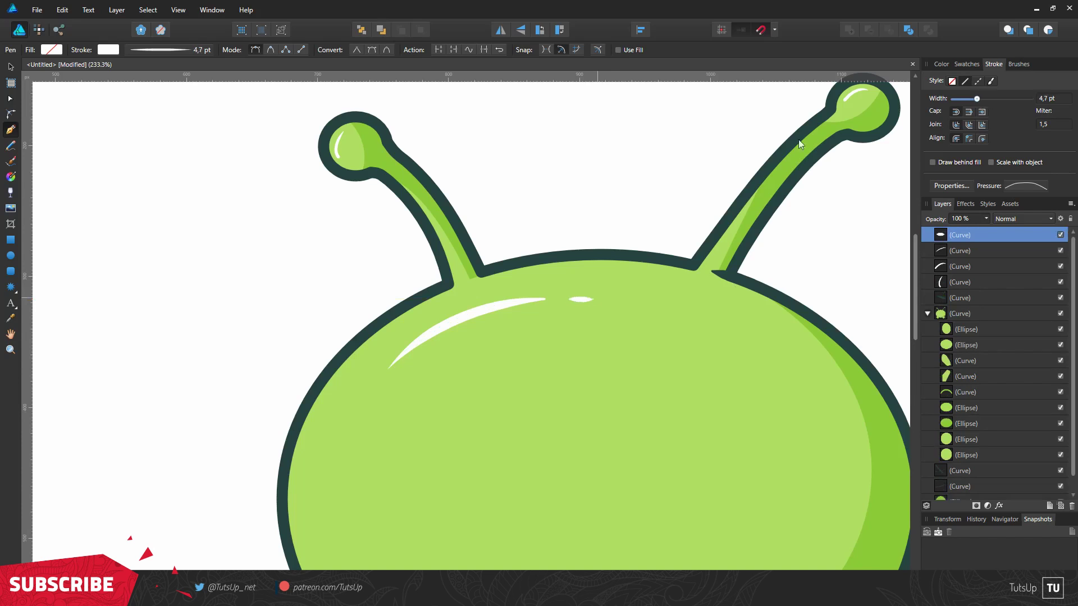
key("a")
scroll(589, 307, "up", 3)
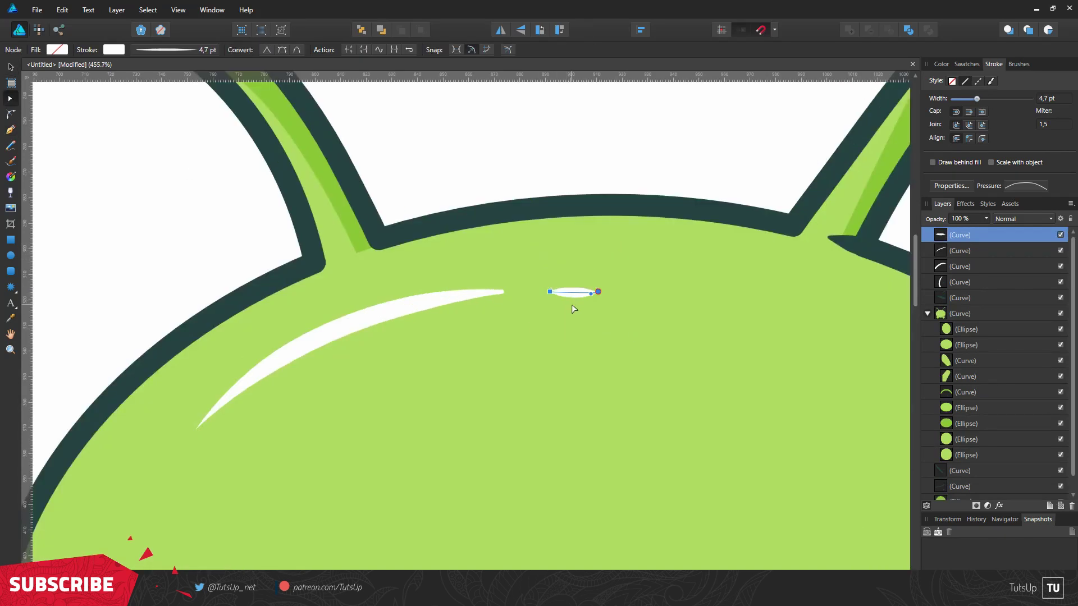
left_click(499, 293)
scroll(362, 326, "down", 5)
scroll(494, 375, "up", 3)
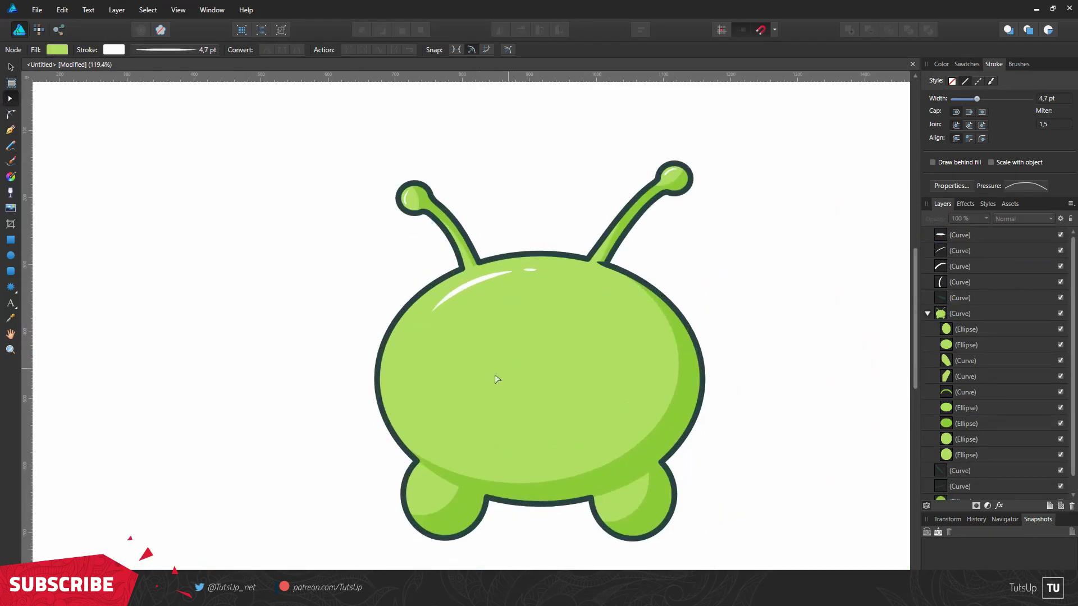
Draw a white circle on the body as the eye
key("e")
left_click_drag(618, 357, 653, 324)
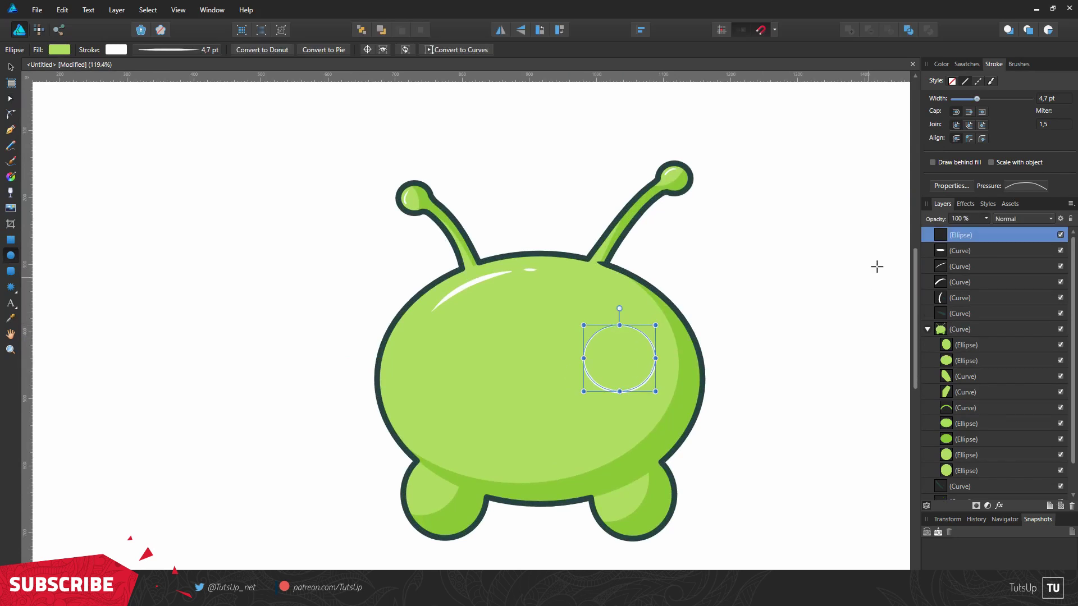
left_click(941, 64)
left_click(932, 87)
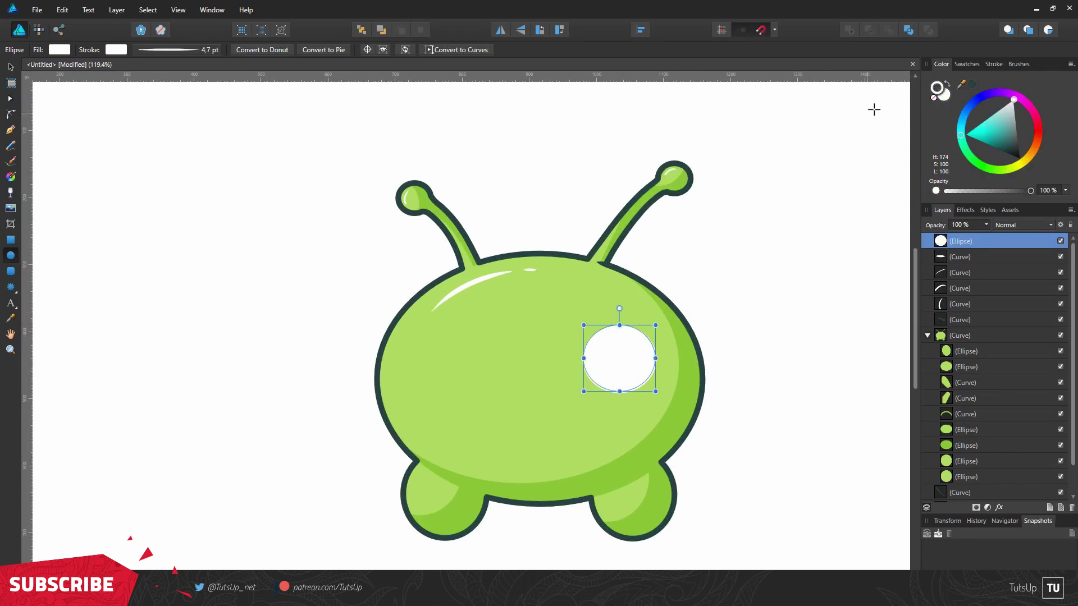
left_click(993, 64)
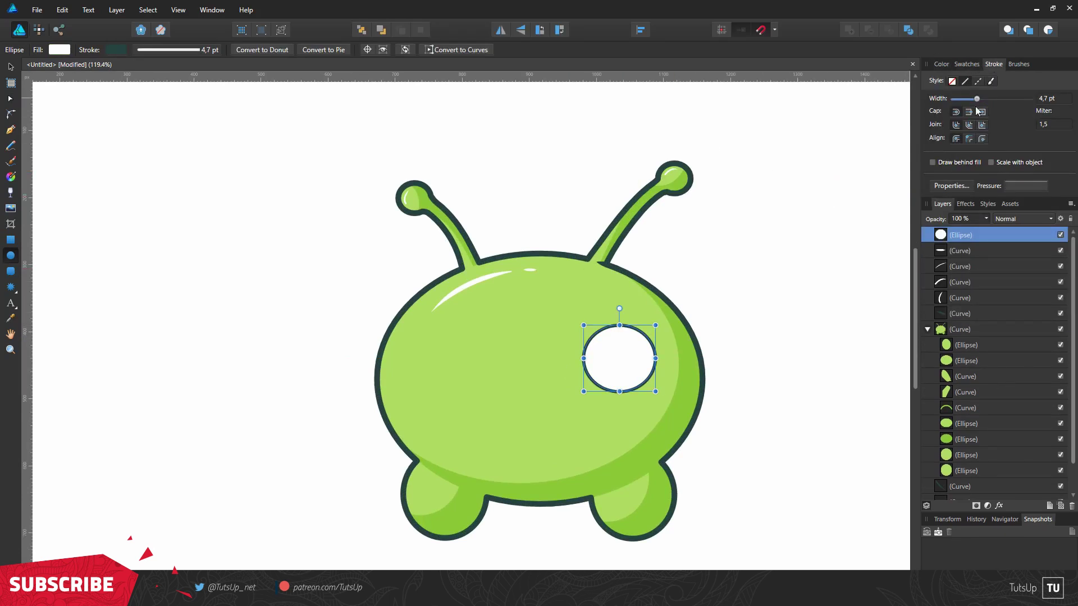
scroll(618, 359, "up", 4)
scroll(600, 348, "up", 1)
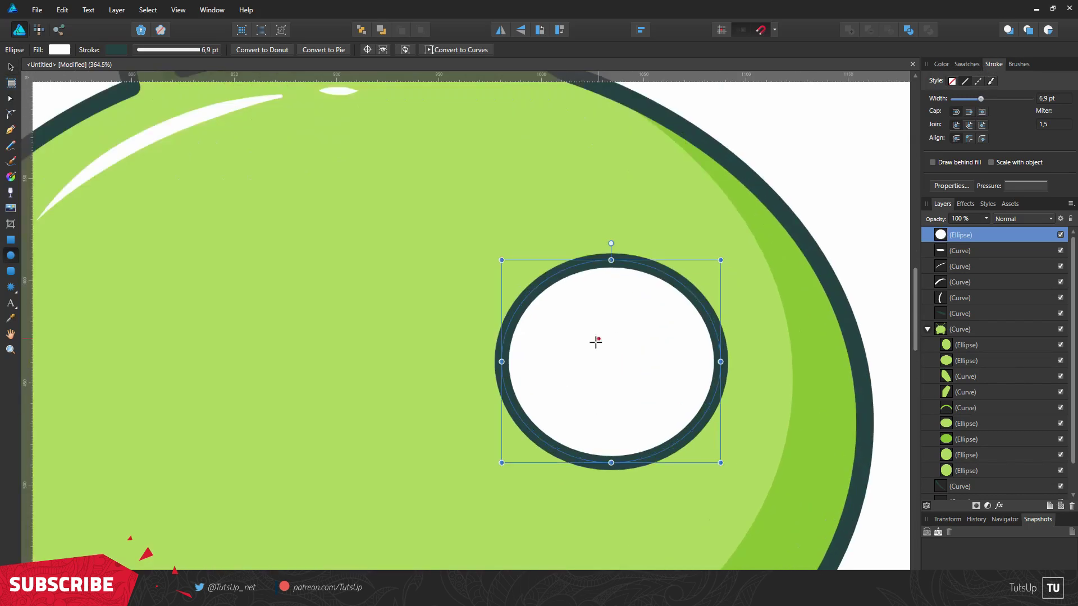
Add a dark outline-free pupil with two small white highlight circles
left_click_drag(581, 362, 638, 305)
key("shift+x")
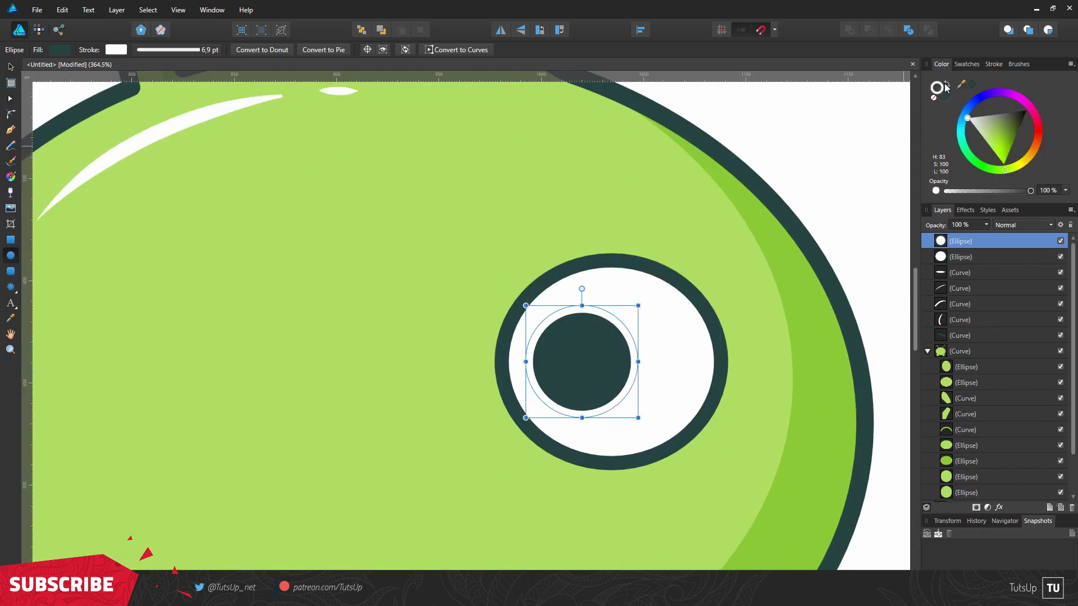
left_click_drag(561, 343, 578, 325)
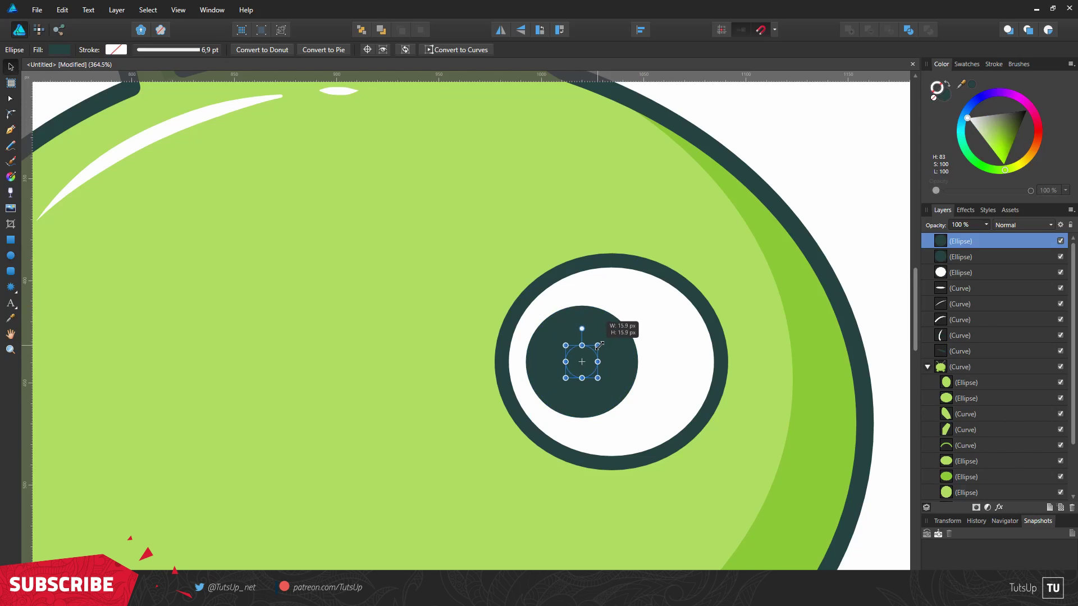
scroll(593, 353, "up", 2)
left_click(1010, 98)
mouse_move(587, 371)
left_mouse_down()
mouse_move(599, 361)
mouse_move(578, 348)
left_mouse_up()
Clip a pupil copy as shading inside the pupil and the eye white
scroll(587, 368, "down", 1)
left_click(604, 373)
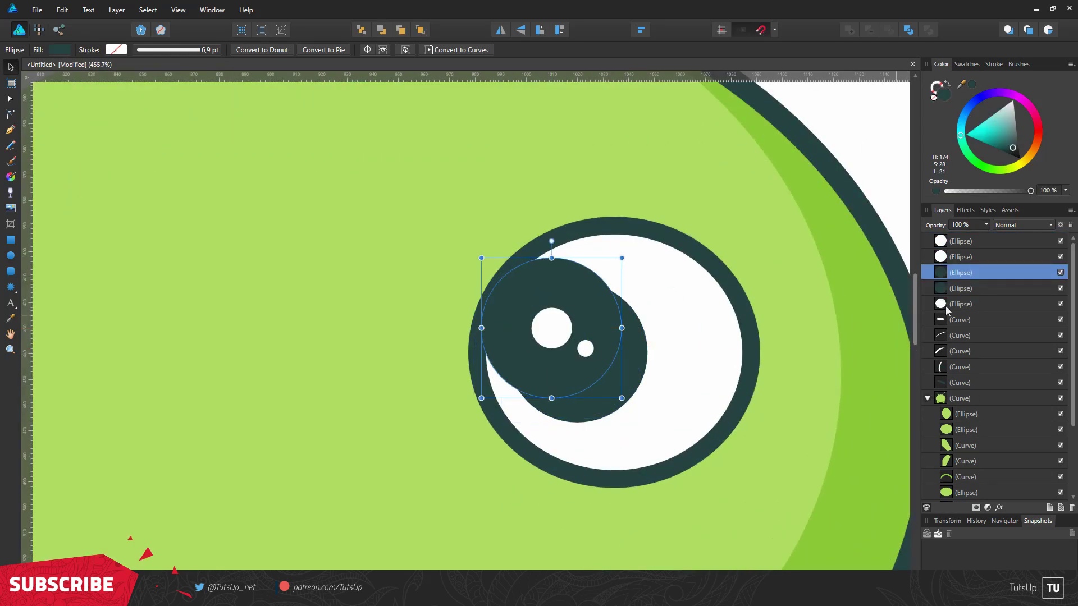
left_click_drag(966, 275, 963, 273)
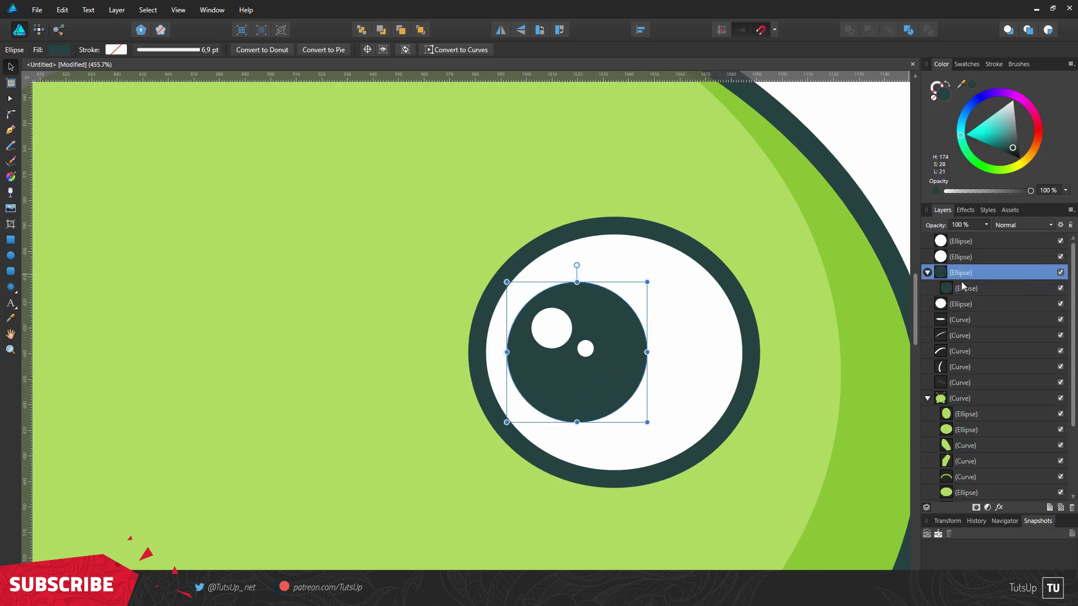
scroll(553, 393, "down", 5)
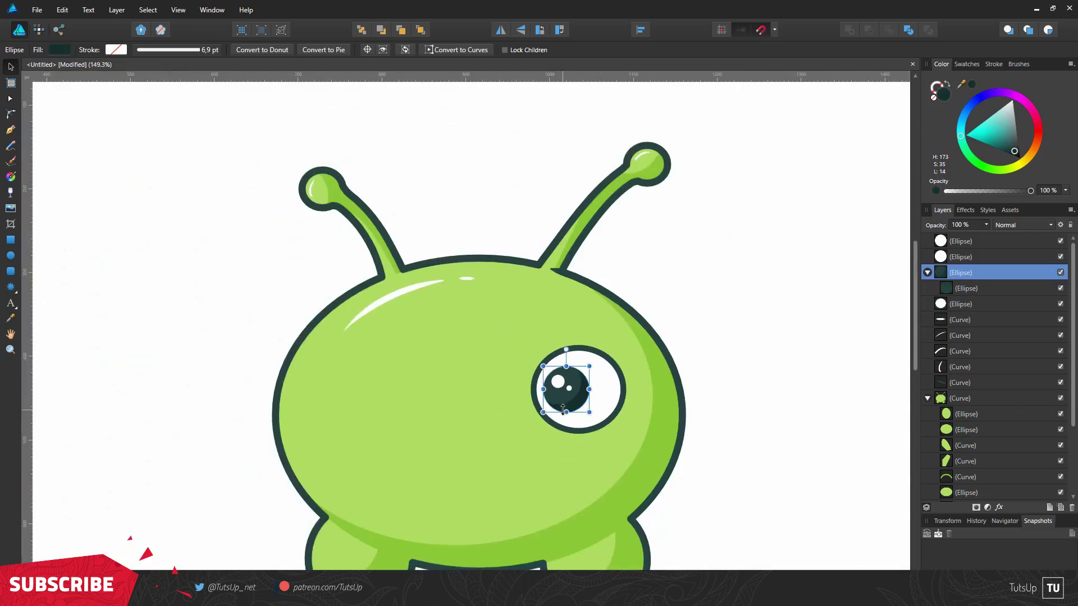
scroll(553, 388, "up", 3)
left_click(619, 399)
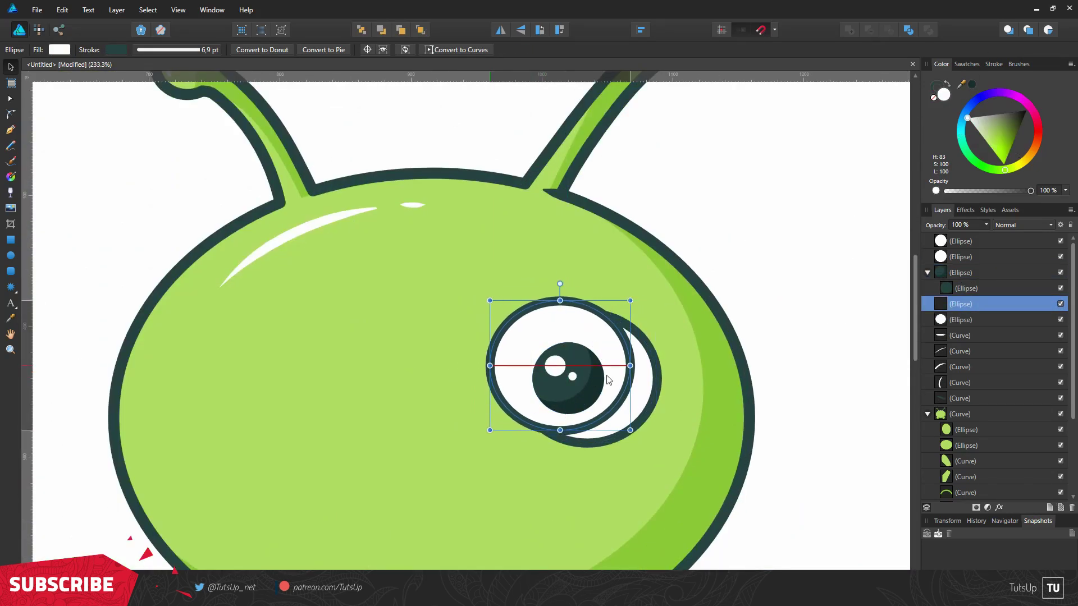
left_click_drag(960, 303, 961, 320)
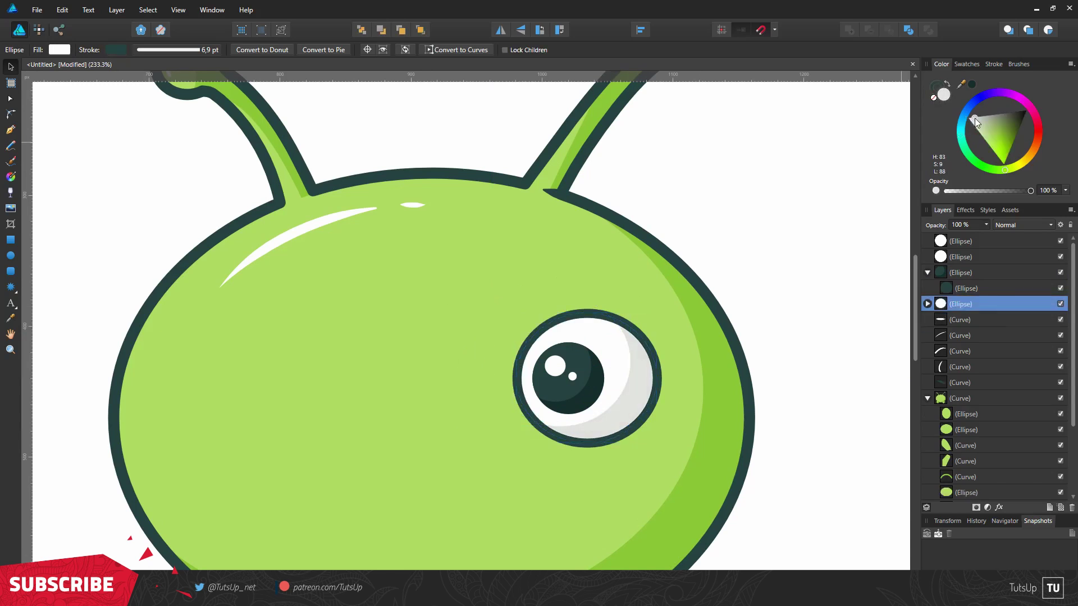
Set the eye outline to 5 pt, group it, and duplicate it as the left eye
left_click(993, 64)
left_click_drag(987, 98, 977, 98)
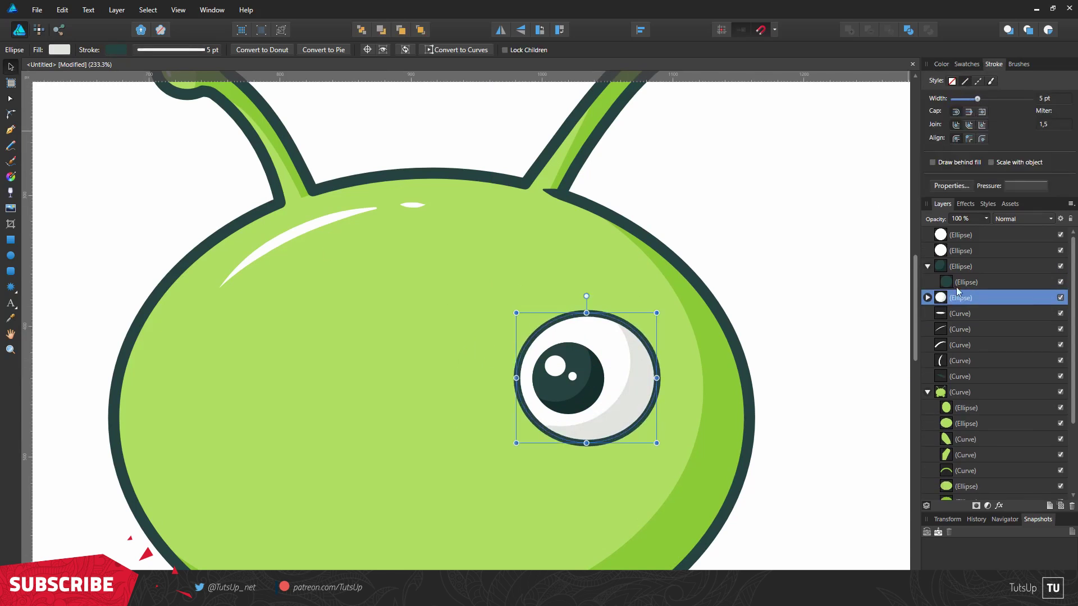
left_click_drag(654, 204, 397, 443)
key("ctrl+g")
left_click_drag(625, 385, 312, 387)
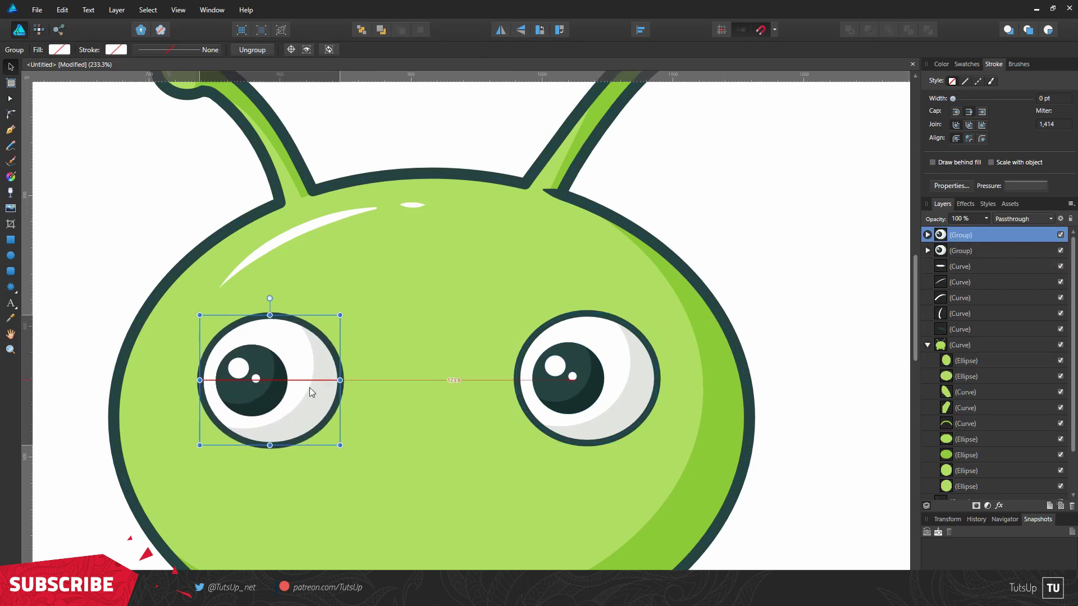
left_click_drag(208, 429, 351, 338)
left_click_drag(249, 377, 267, 371)
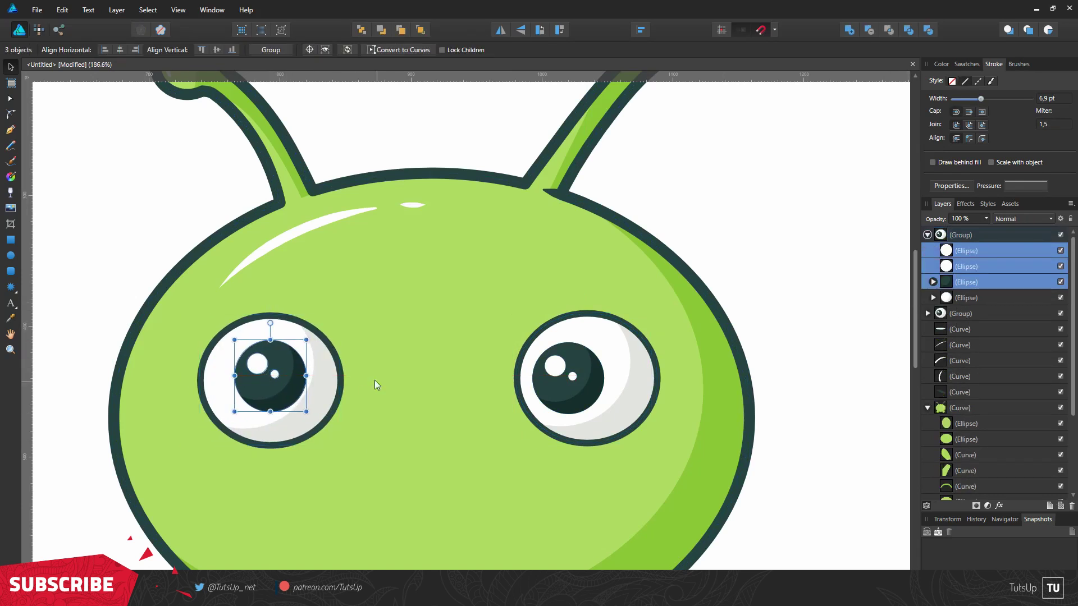
Draw an oval below the eyes
scroll(375, 380, "down", 1)
left_click(11, 256)
left_click_drag(362, 418, 494, 348)
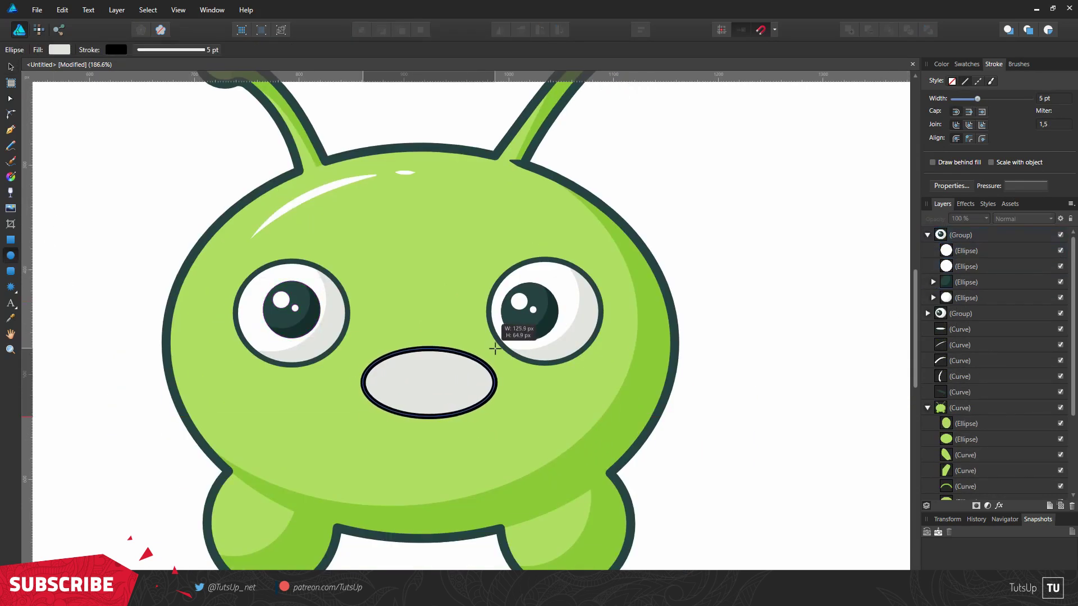
Convert the oval to curves, flatten its top into a tilted mouth, and fill it dark teal
scroll(435, 358, "up", 1)
left_click(466, 50)
key("p")
left_click_drag(429, 344, 427, 388)
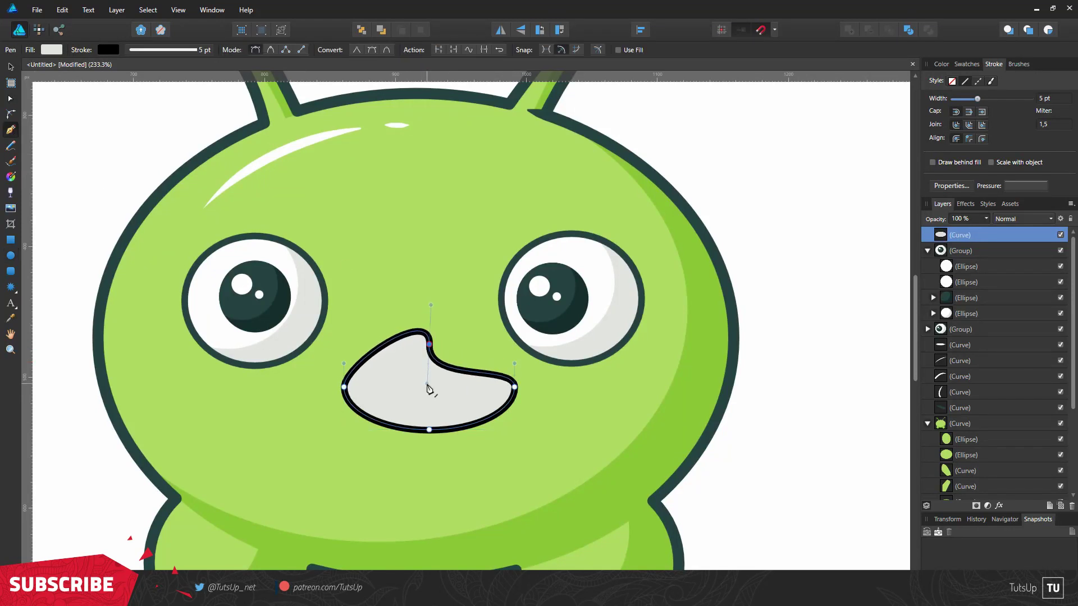
key("ctrl+z")
key("a")
left_click_drag(428, 346, 429, 381)
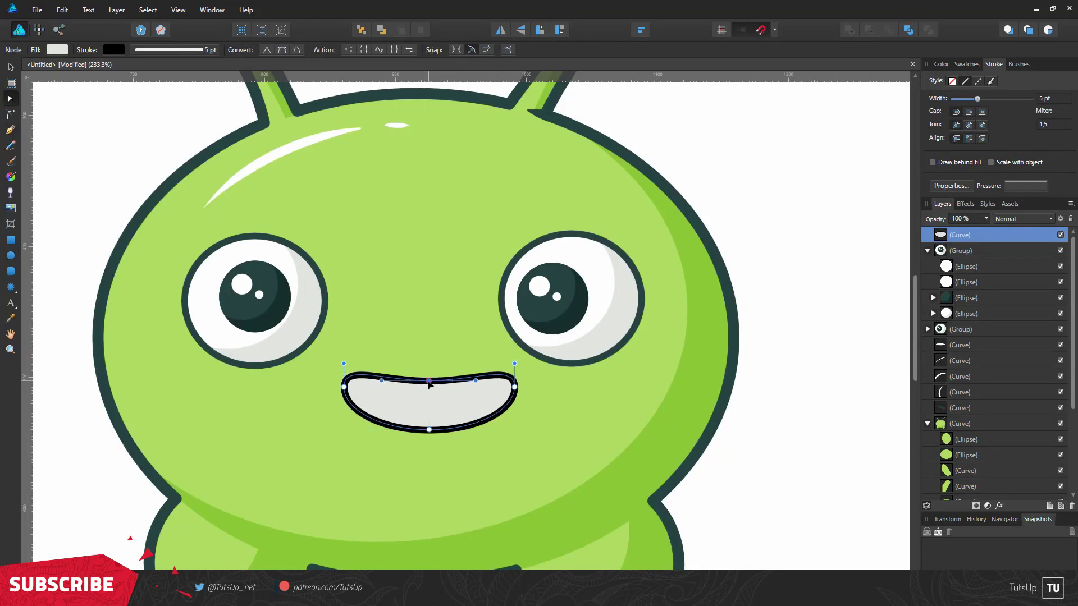
key("v")
left_click_drag(520, 434, 510, 424)
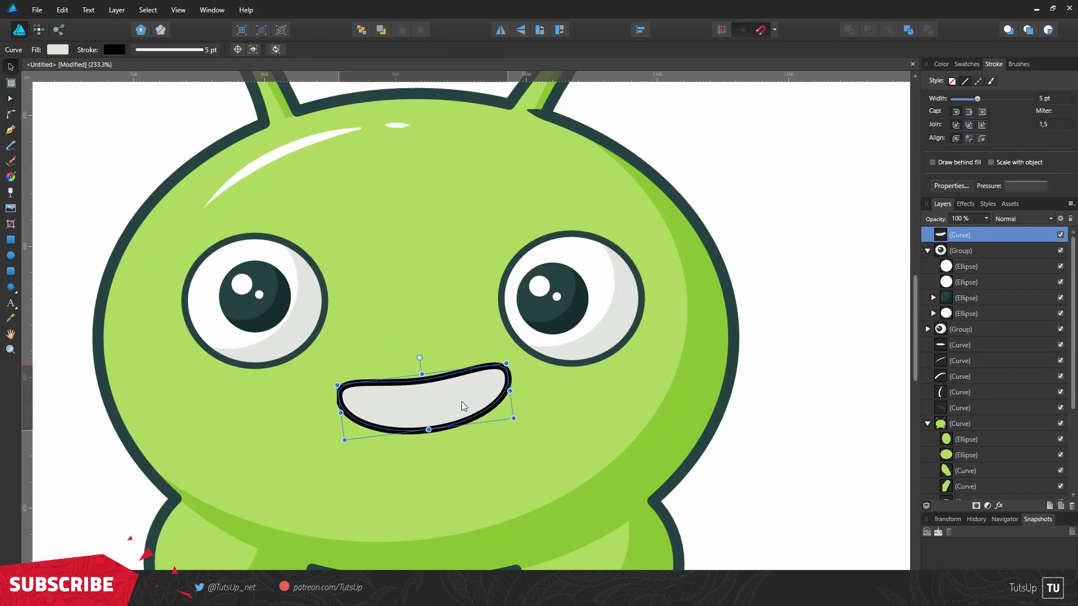
left_click(940, 64)
left_click(971, 84)
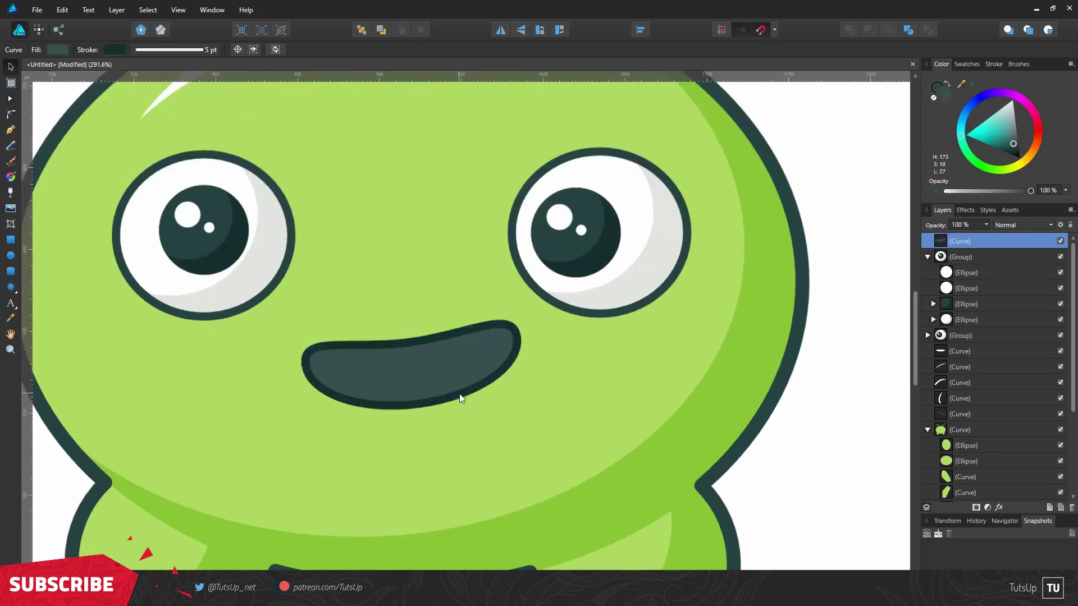
Clip a red tongue circle inside the mouth, with a lighter red highlight clipped inside
left_click_drag(477, 428, 559, 351)
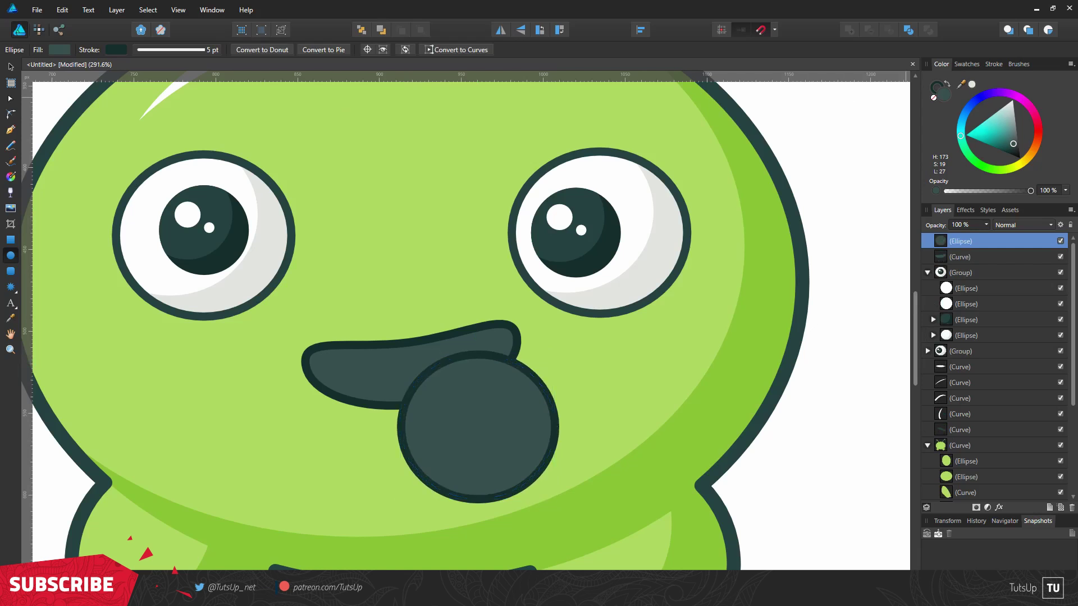
left_click_drag(960, 241, 960, 257)
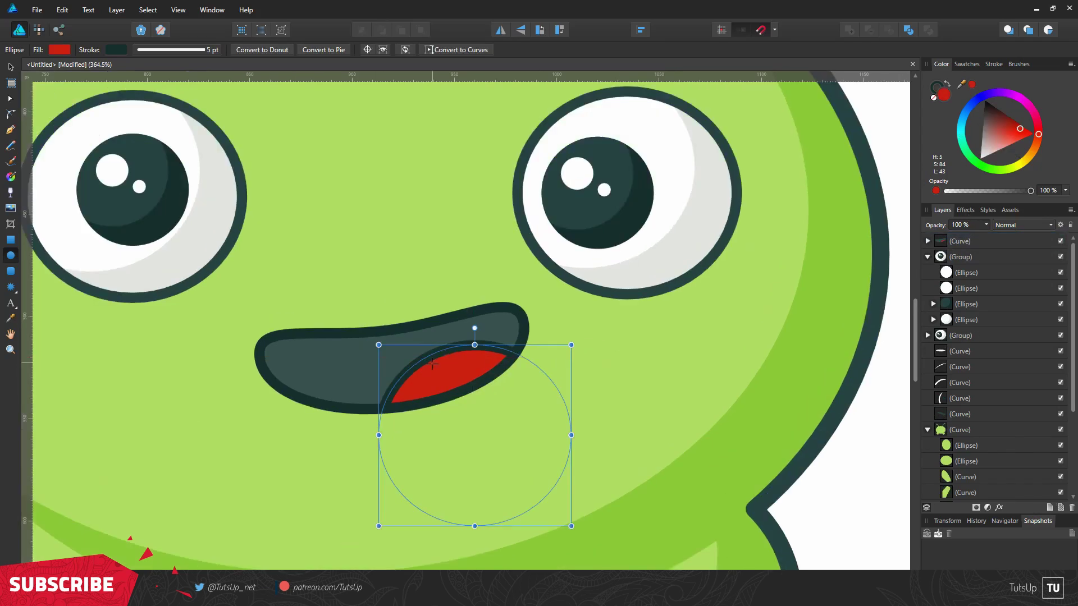
left_click_drag(402, 352, 276, 231)
left_click(936, 87)
left_click(933, 97)
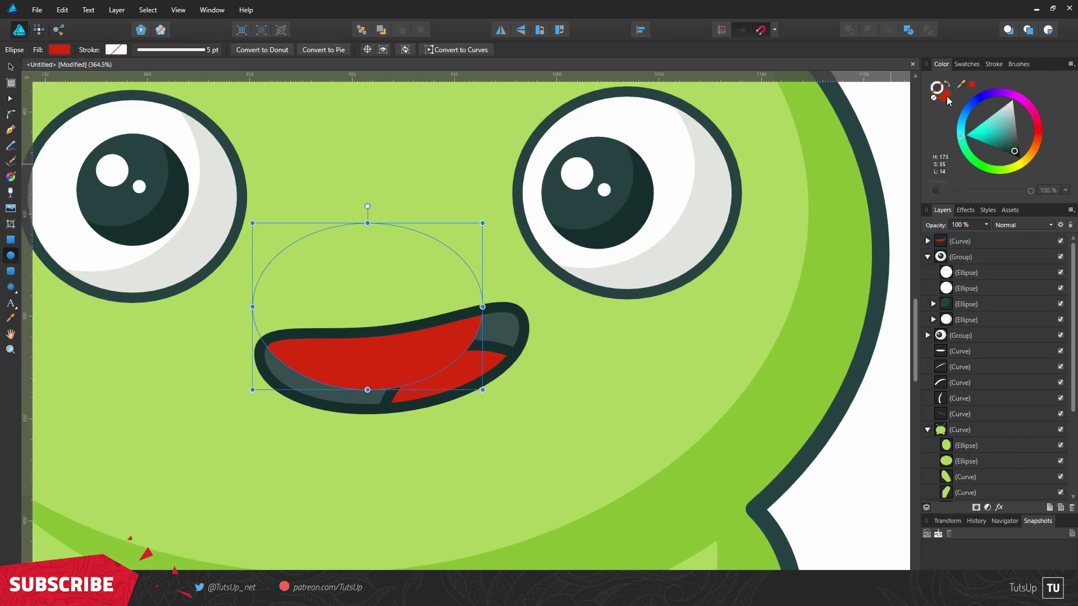
left_click_drag(1013, 136, 1004, 136)
left_click_drag(987, 267, 960, 255)
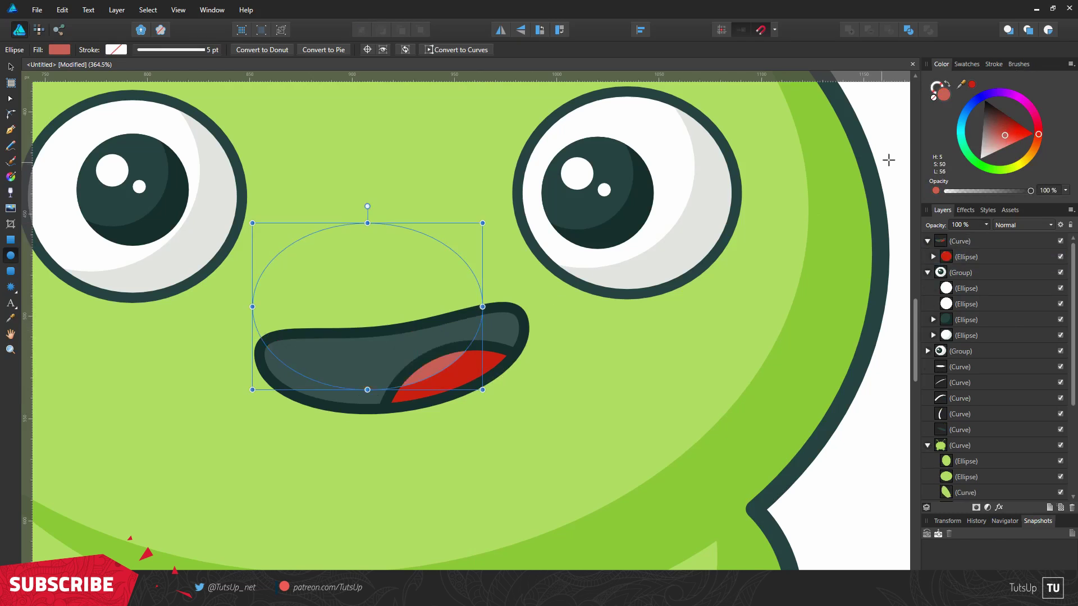
scroll(438, 337, "down", 5)
Pen-draw a dark teal shadow shape and clip it inside the mouth
left_click(726, 428)
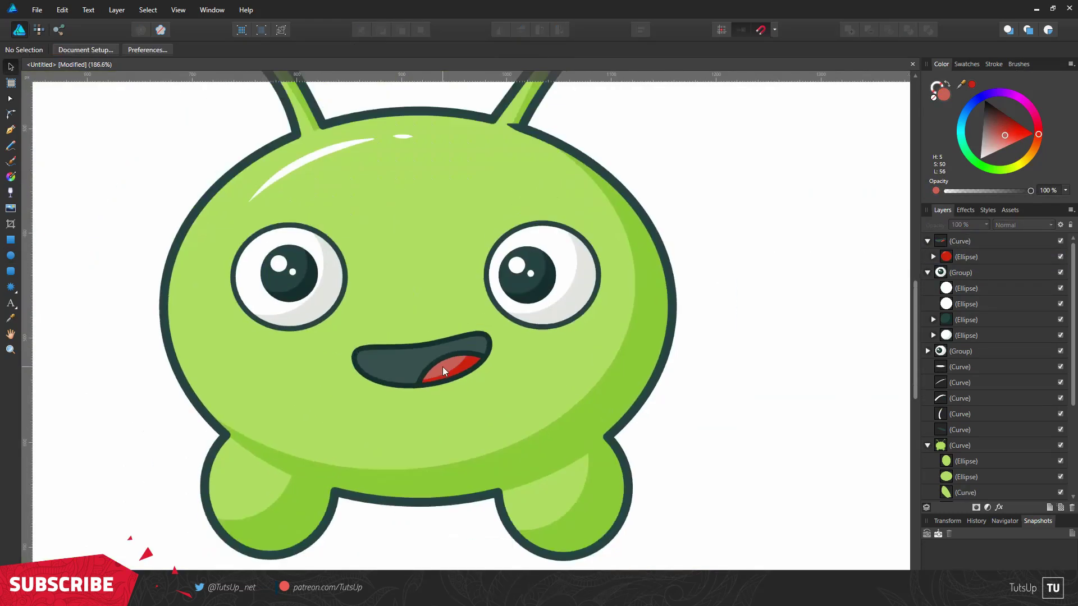
scroll(443, 366, "up", 3)
key("p")
left_click(502, 409)
left_click(373, 399)
key("v")
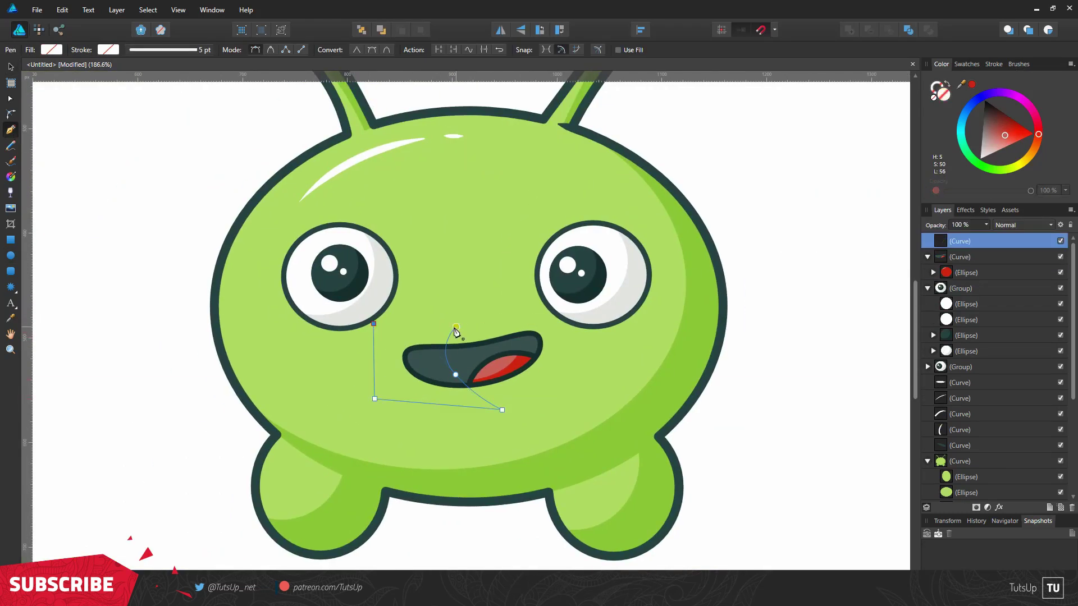
left_click_drag(972, 84, 522, 334)
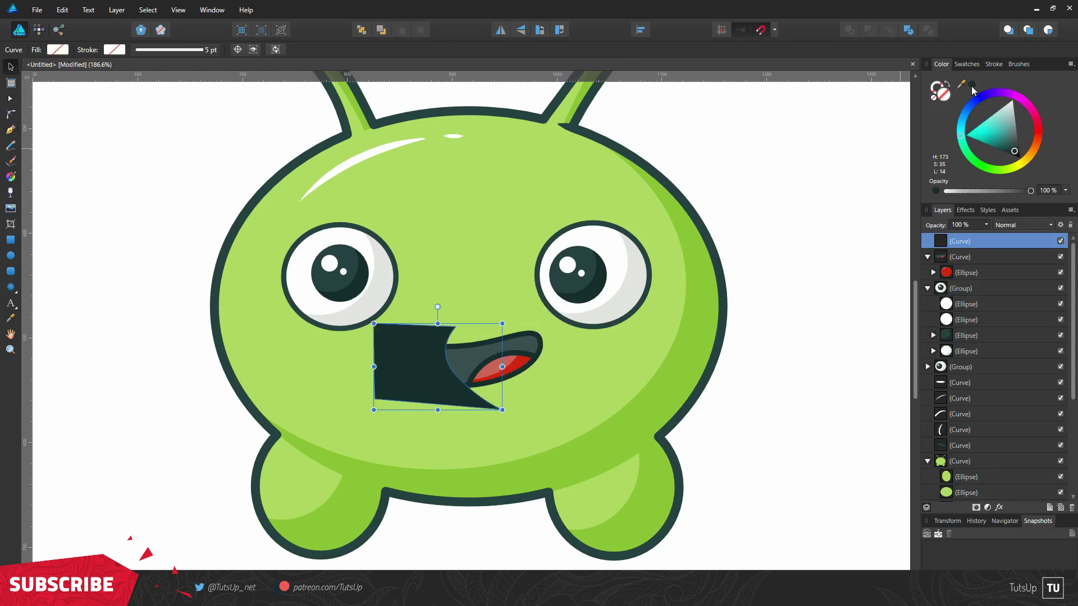
left_click_drag(960, 241, 950, 276)
Start a small pen curve at the mouth's corner
scroll(506, 281, "down", 2)
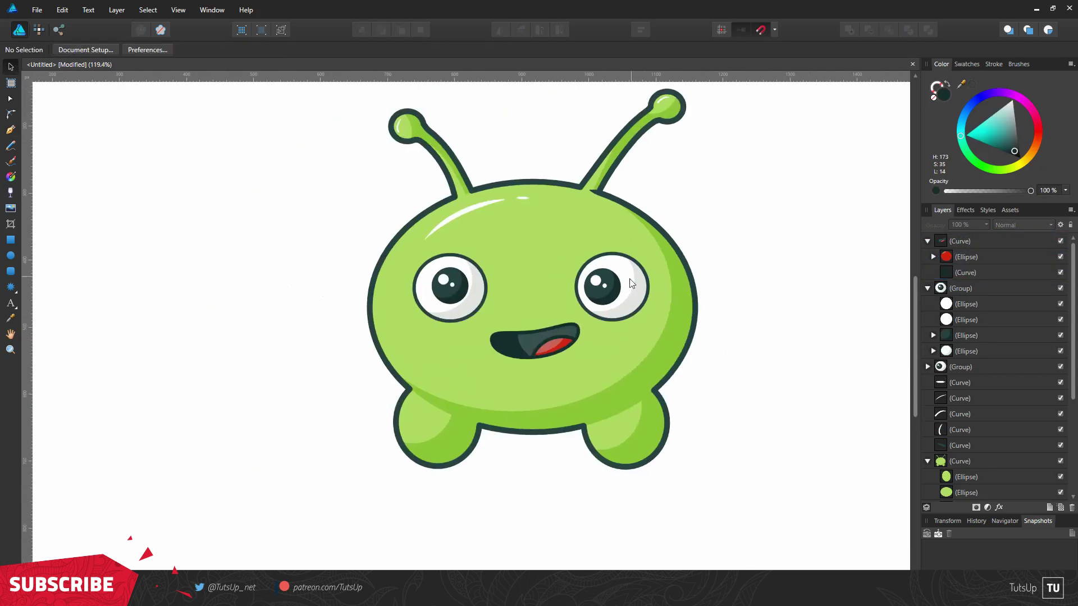
scroll(533, 236, "up", 3)
scroll(493, 295, "up", 1)
key("p")
scroll(492, 295, "up", 2)
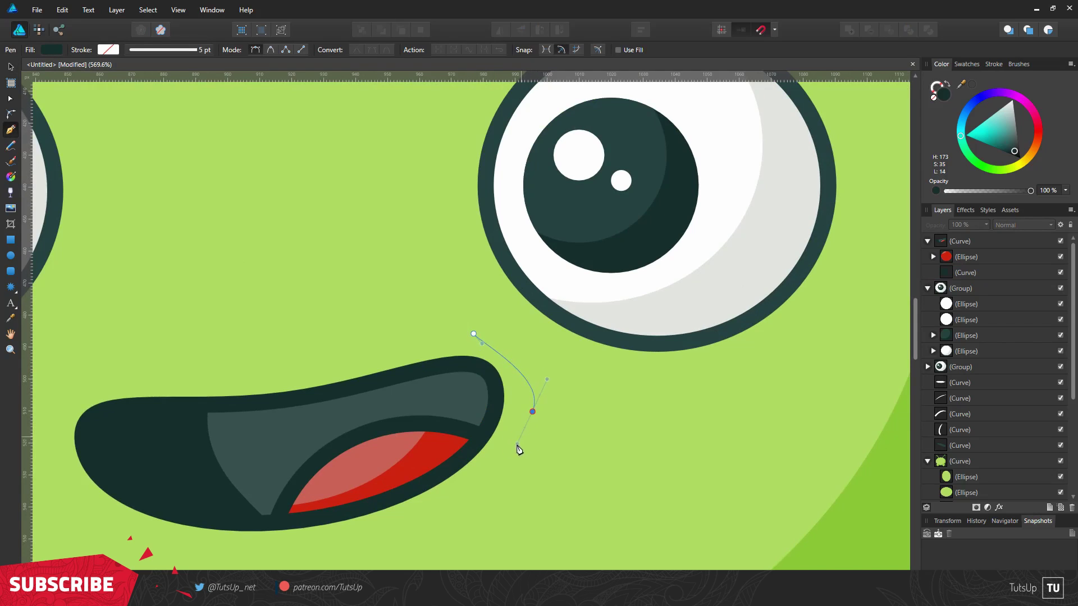
scroll(497, 486, "down", 2)
scroll(585, 344, "up", 2)
left_click(311, 336)
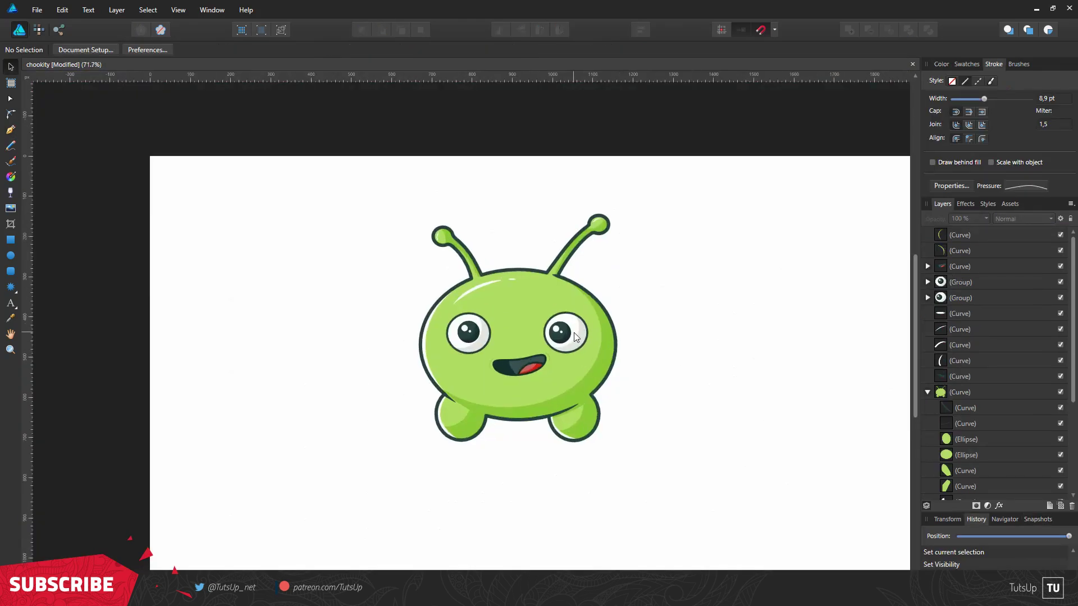
Delete the body shape, the shape above it, and the body's inner curve
left_click(957, 392)
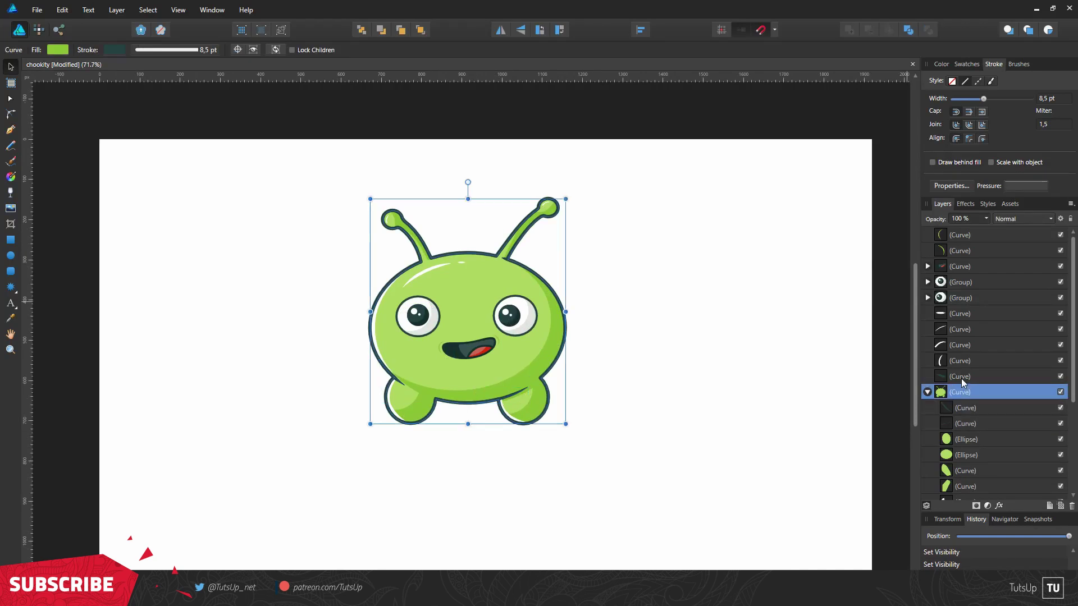
left_click(966, 376)
left_click(969, 407, "ctrl")
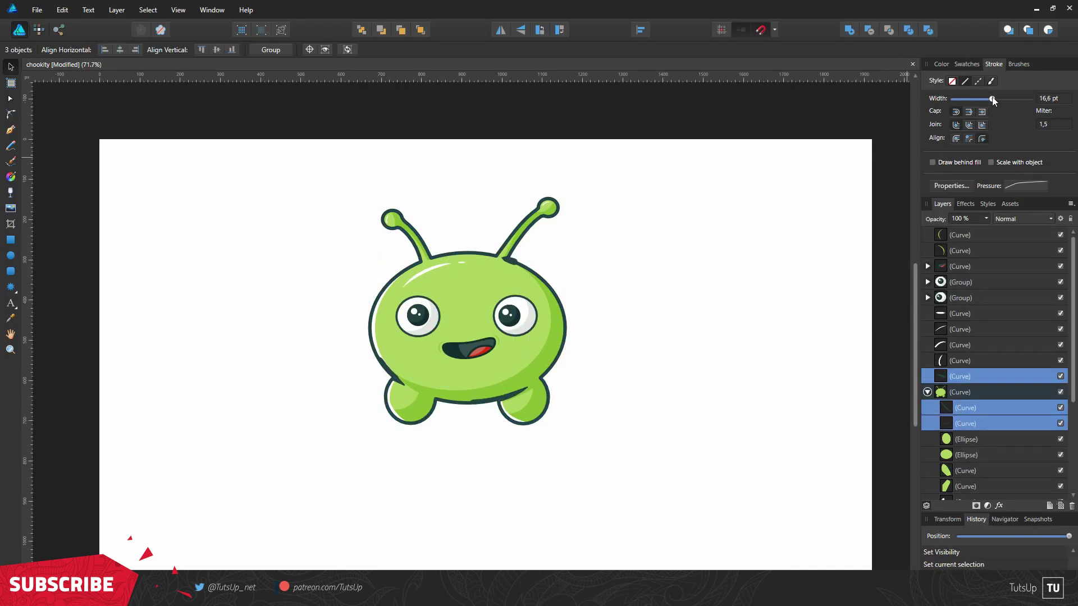
key("Delete")
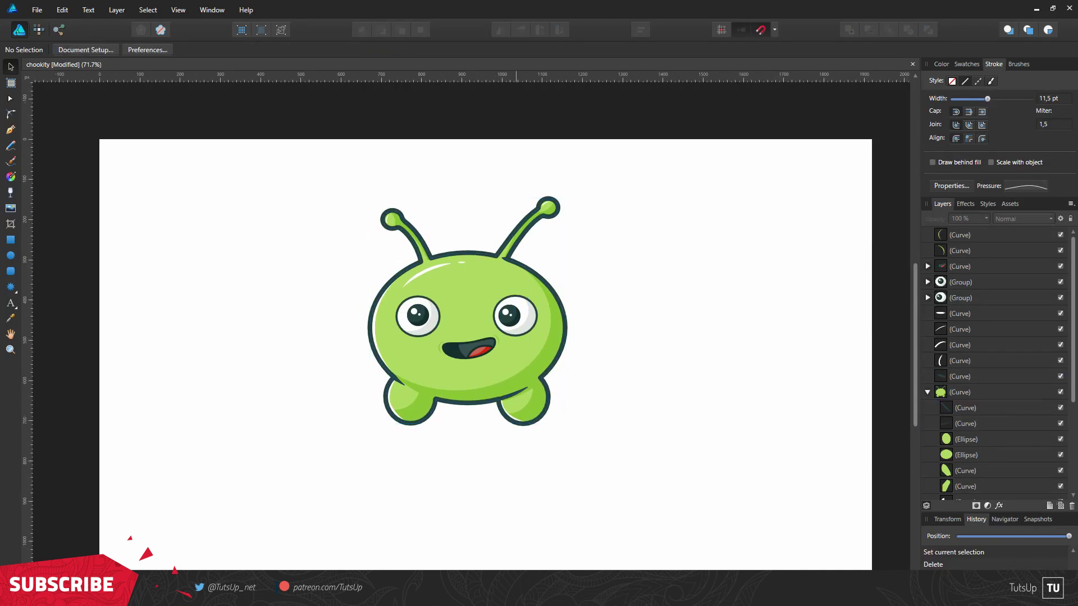
Select all the alien's parts, group them, and scale the group down
scroll(614, 346, "up", 1)
key("ctrl+a")
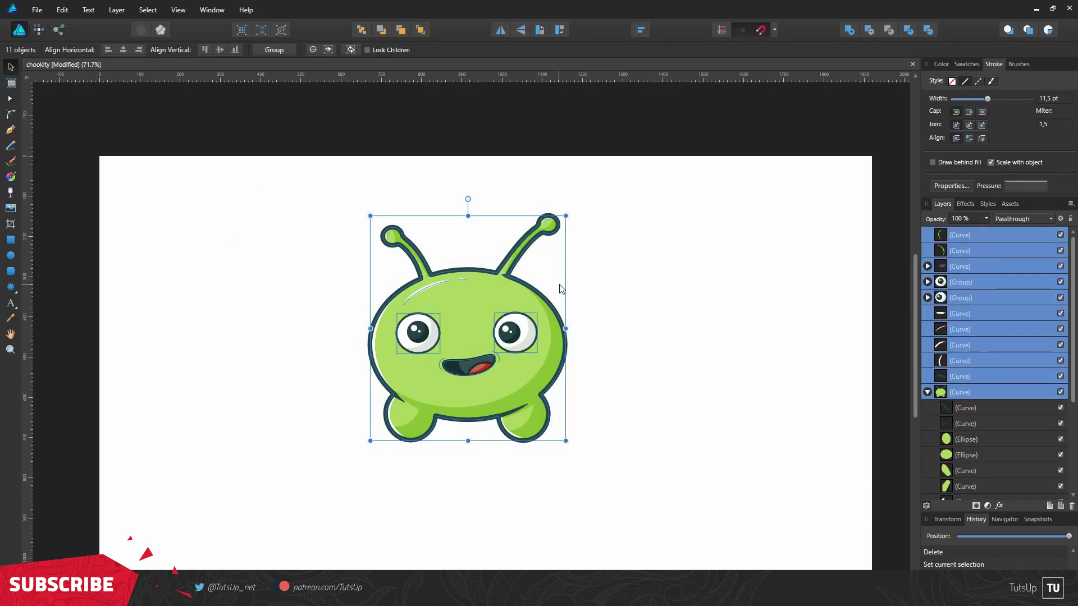
key("ctrl+g")
left_click_drag(565, 215, 540, 262)
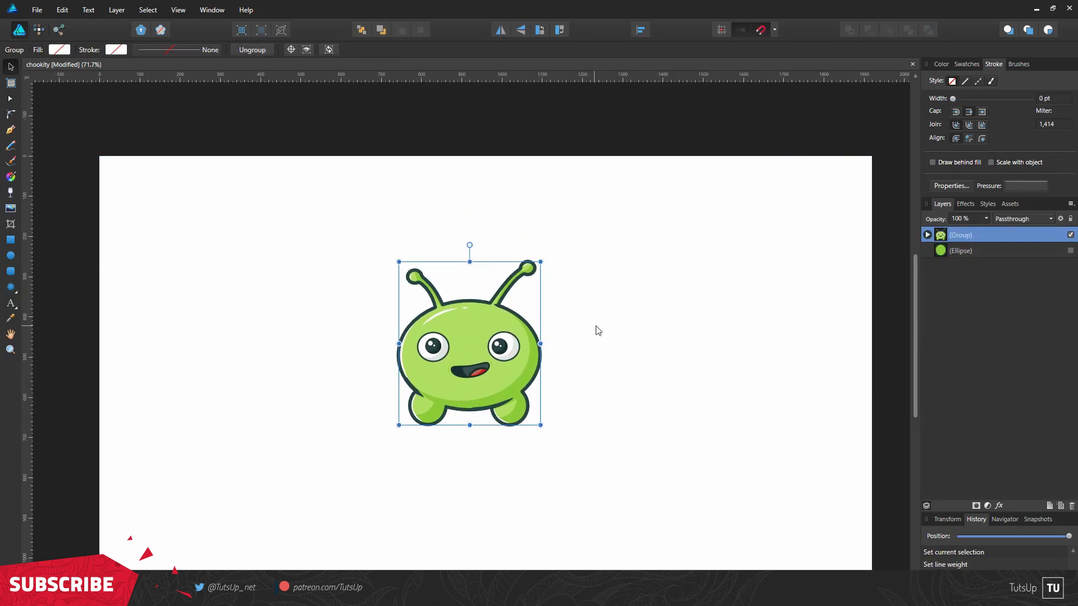
scroll(598, 331, "down", 1)
key("e")
left_click_drag(458, 321, 604, 198)
key("ctrl+z")
Draw a large white circle on the alien and a page-sized pale greenish-beige background rectangle behind it
left_click(941, 64)
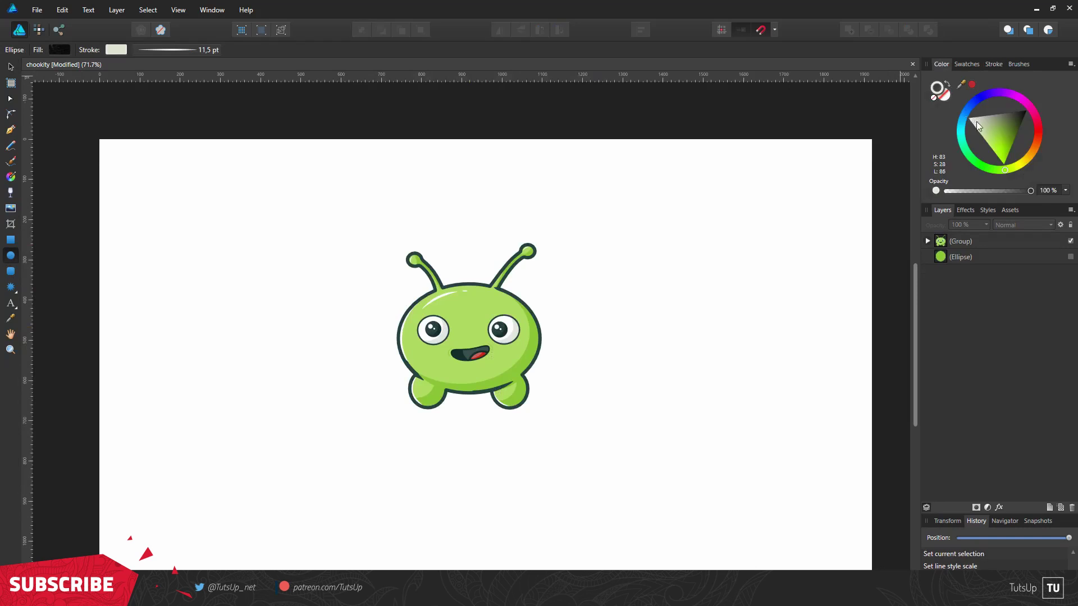
left_click_drag(469, 346, 582, 234)
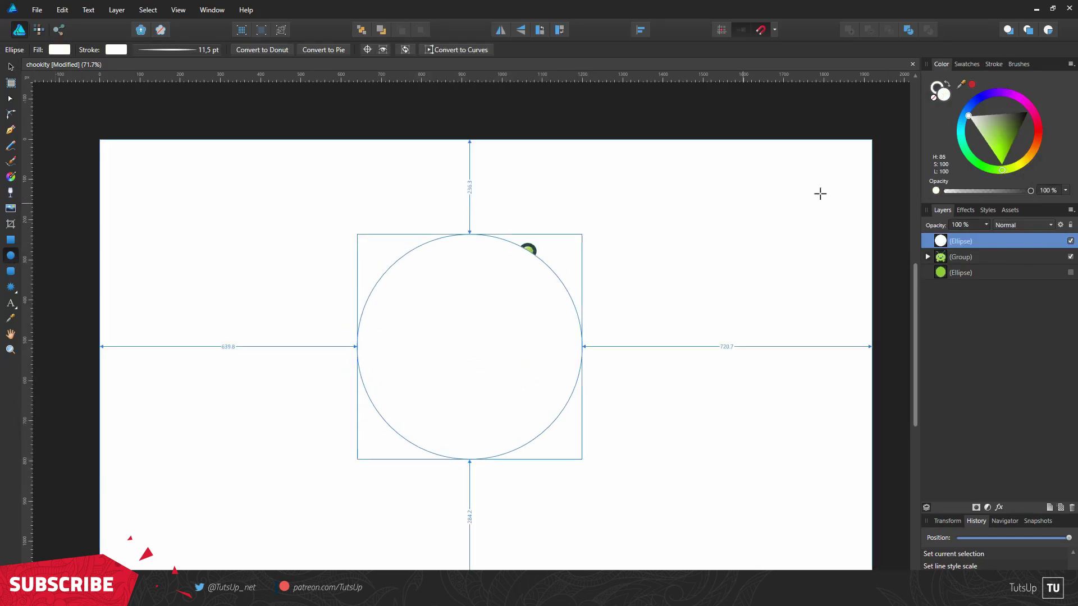
left_click(11, 239)
left_click_drag(99, 139, 871, 571)
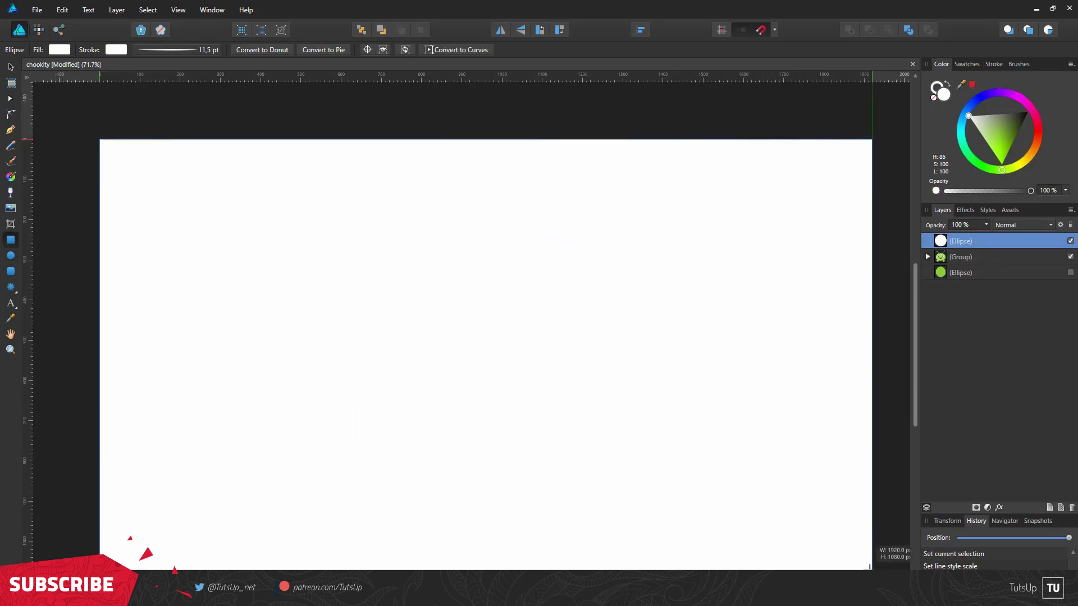
left_click(981, 124)
key("ctrl+bracketleft")
key("ctrl+bracketleft")
Subtract four bar rectangles from the white circle to cut notches into its edges
left_click(472, 348)
scroll(347, 301, "up", 1)
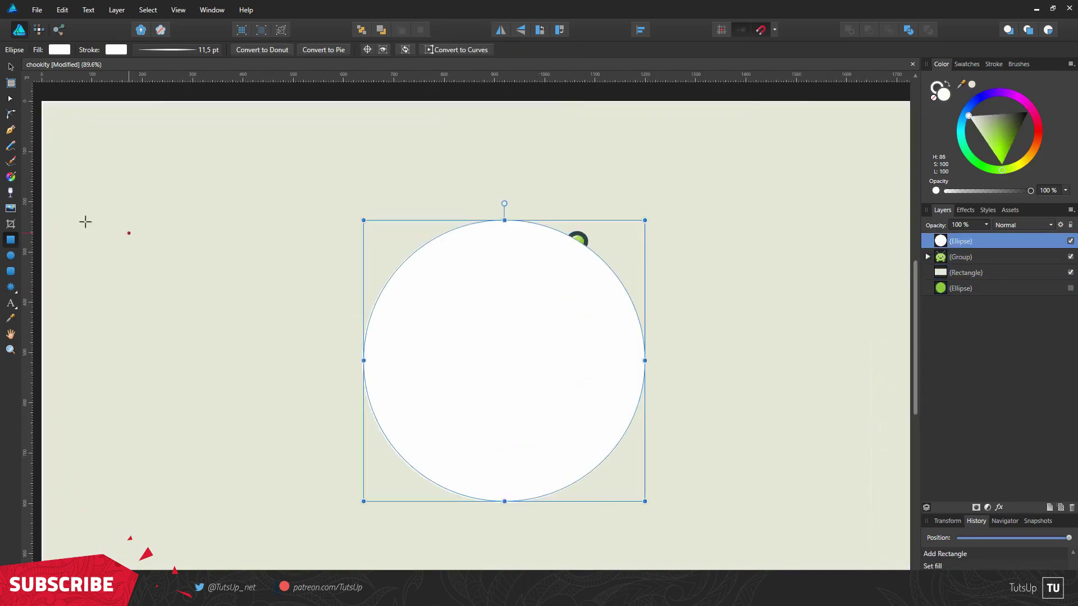
scroll(339, 306, "left", 1)
mouse_move(335, 303)
left_mouse_down()
mouse_move(474, 340)
mouse_move(414, 392)
mouse_move(404, 373)
left_mouse_up()
key("v")
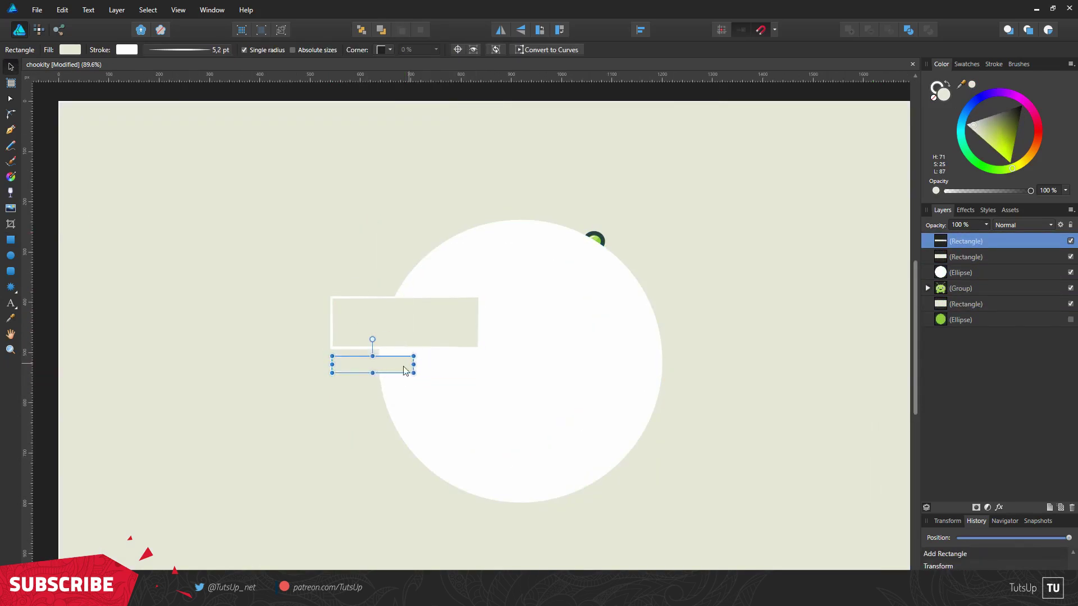
left_click(383, 327)
mouse_move(433, 326)
left_mouse_down()
mouse_move(402, 329)
mouse_move(678, 303)
mouse_move(668, 305)
mouse_move(689, 359)
left_mouse_up()
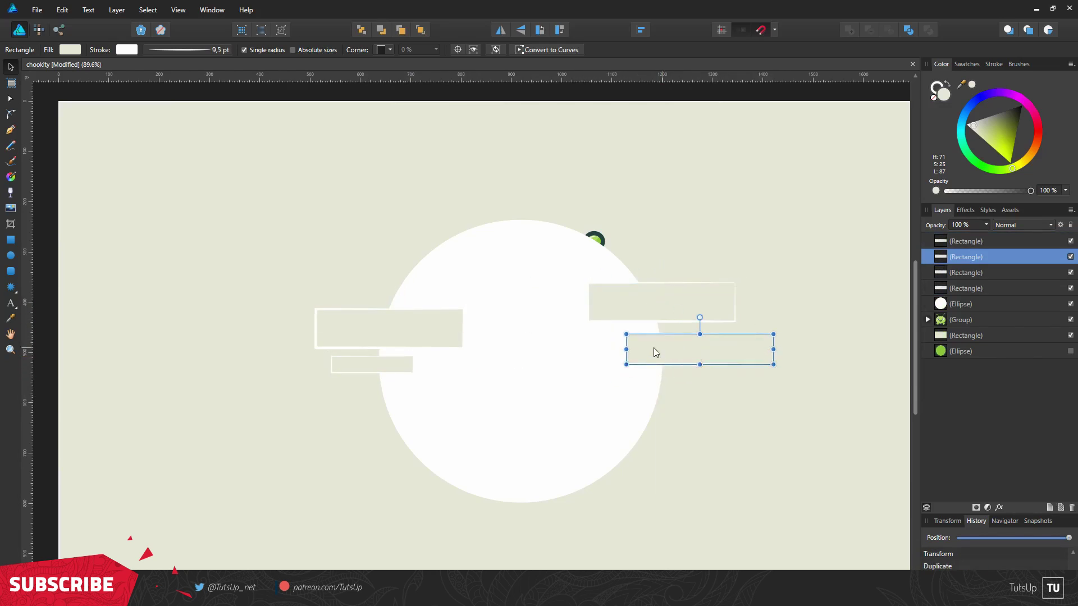
left_click(982, 288, "shift")
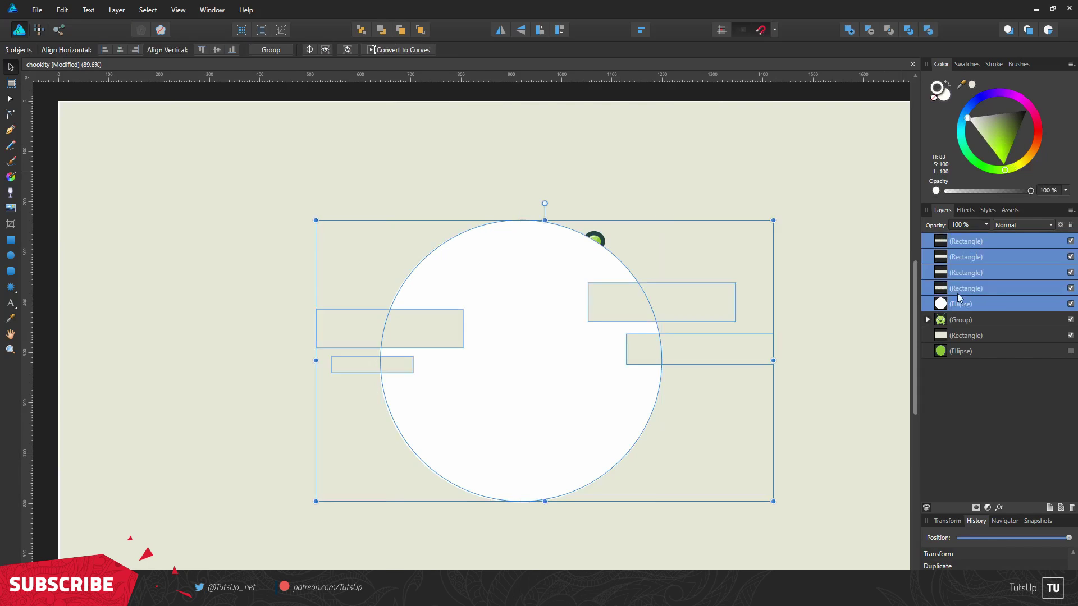
left_click(974, 257, "shift")
left_click(869, 29)
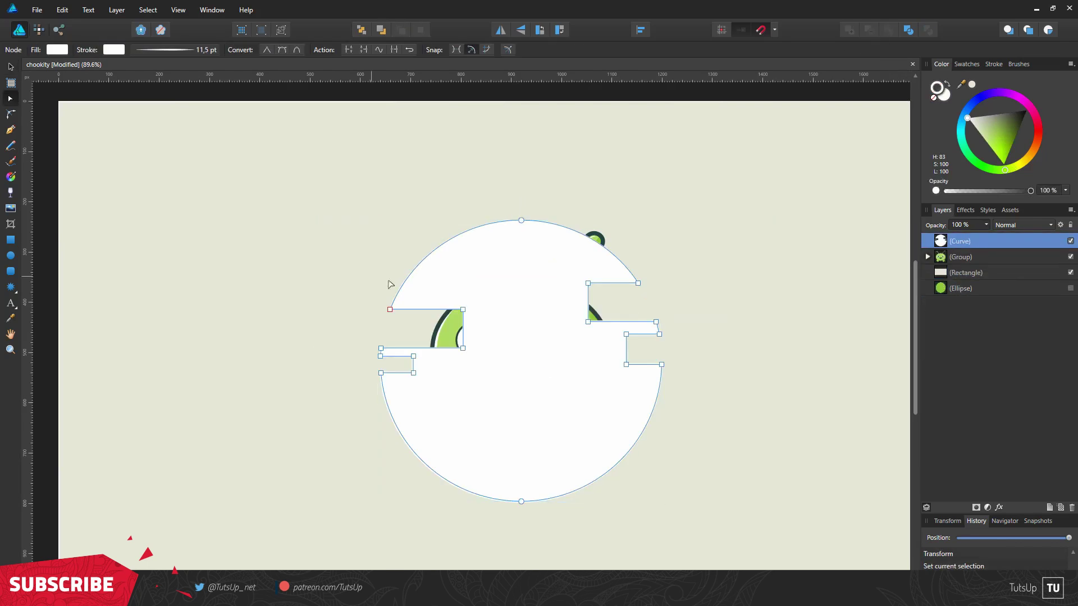
Round the notch corners with the Corner Tool into cloud-like curves
left_click(10, 98)
left_click(11, 114)
left_click_drag(385, 312, 359, 337)
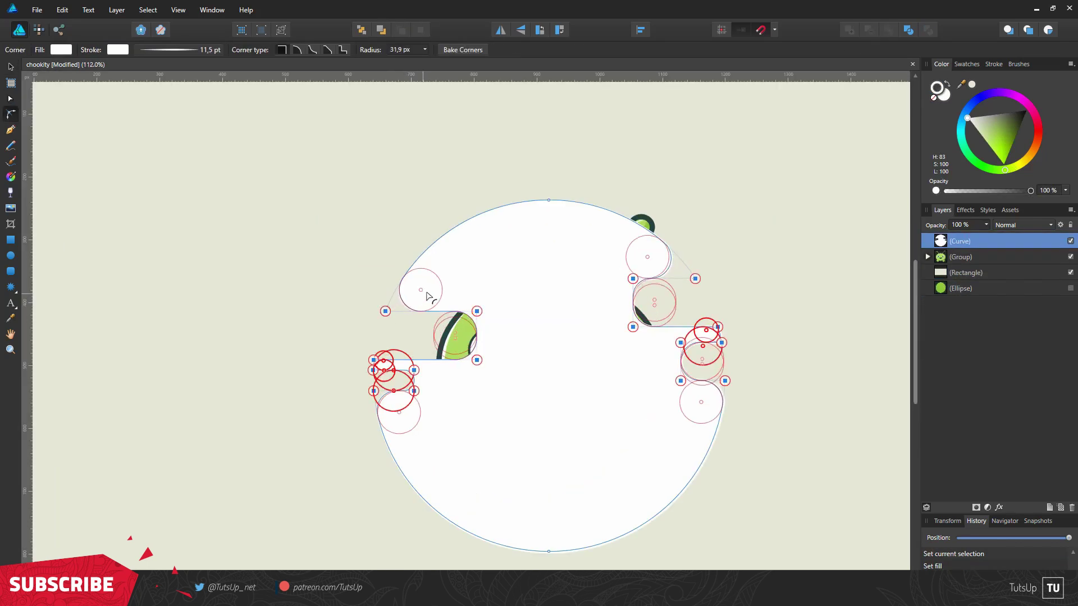
left_click(356, 336)
left_click_drag(715, 271, 606, 340)
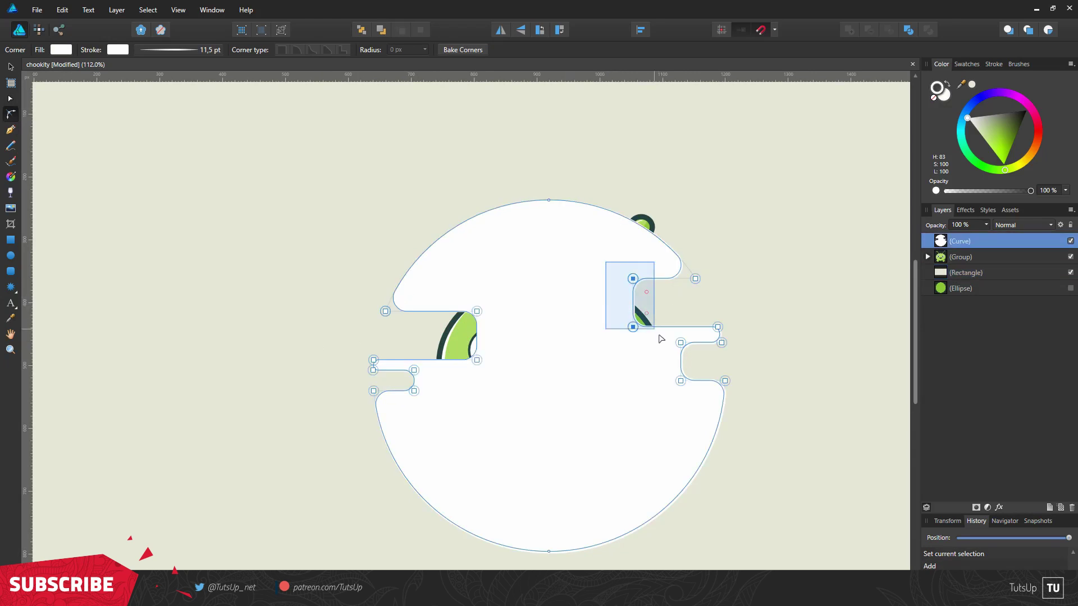
left_click_drag(634, 303, 640, 292)
left_click_drag(648, 407, 694, 336)
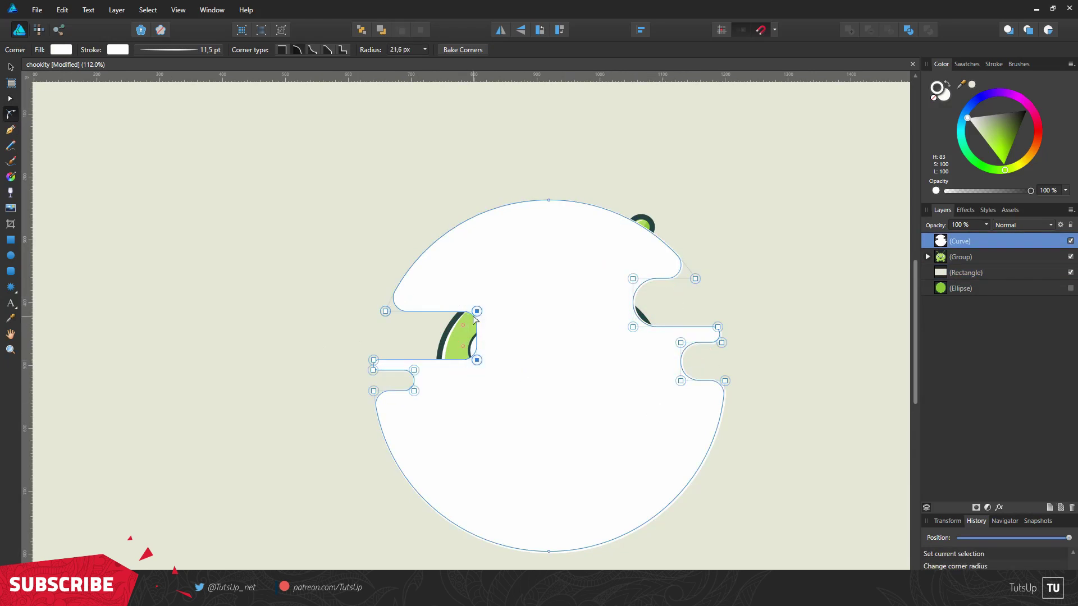
Bring the alien group in front of the cloud circle and view the whole page
left_click(11, 67)
left_click(769, 313)
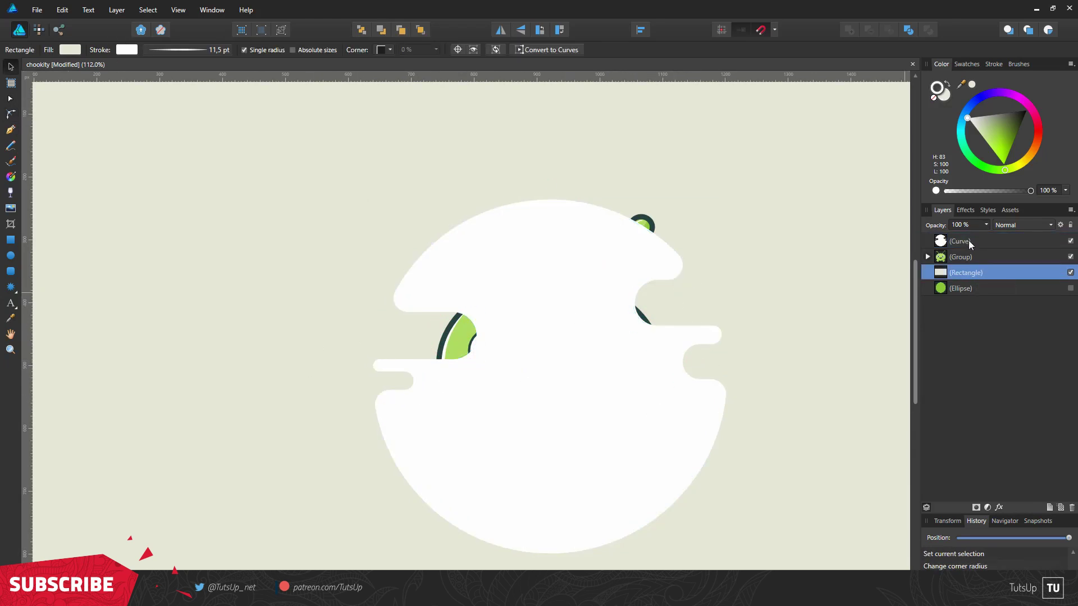
left_click_drag(960, 257, 960, 238)
key("ctrl+0")
Tilt the alien about 8 degrees and enlarge it
left_click_drag(600, 442, 610, 424)
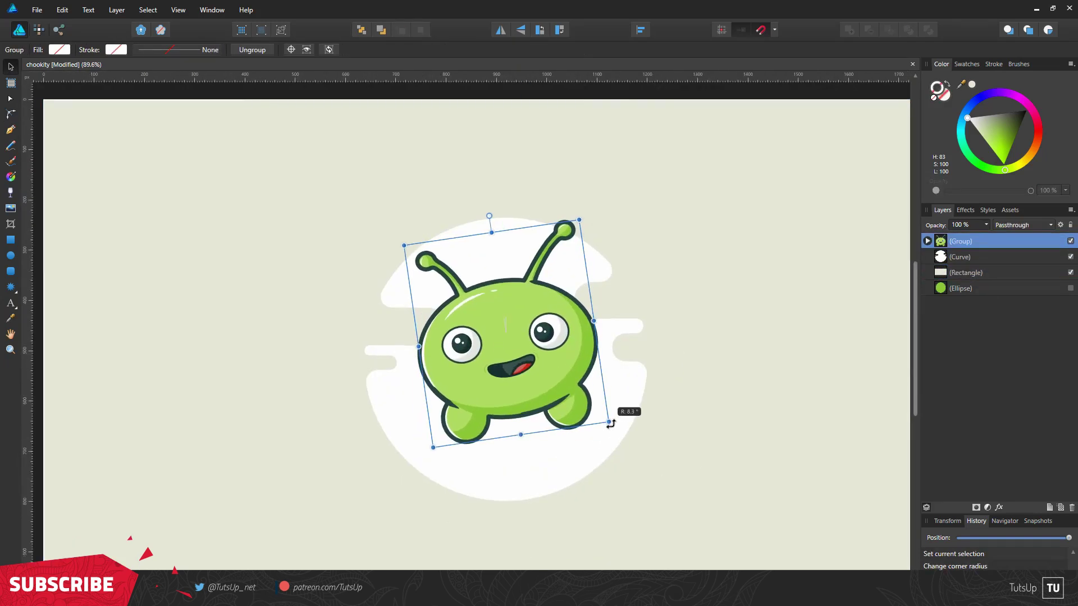
mouse_move(433, 447)
left_mouse_down()
mouse_move(413, 477)
mouse_move(603, 464)
left_mouse_up()
scroll(416, 480, "down", 3)
Add a flat ellipse shadow beneath the alien
key("v")
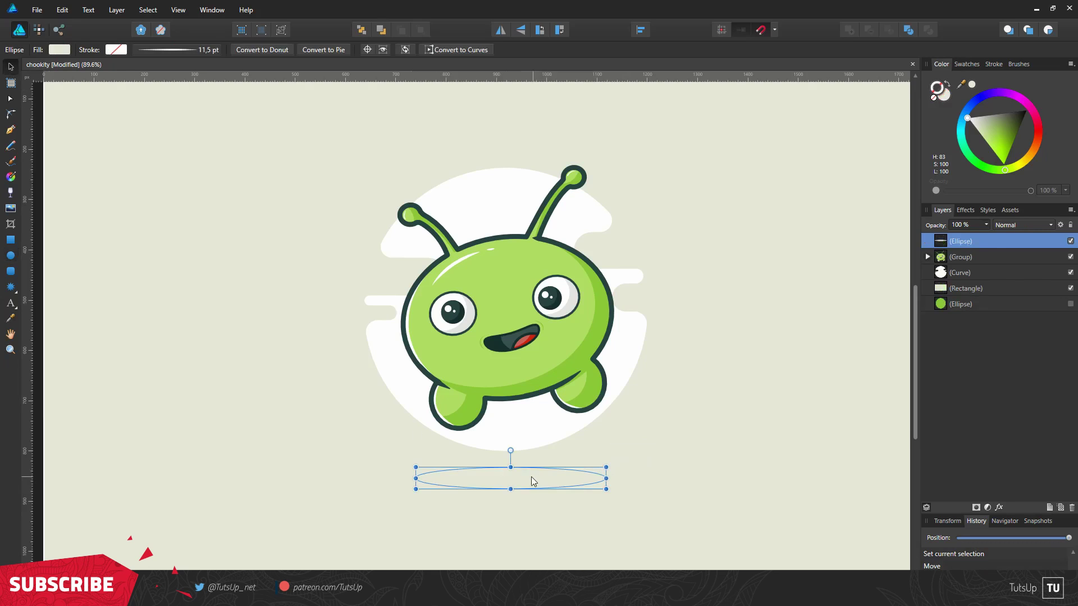
left_click_drag(531, 484, 528, 481)
left_click(700, 397)
scroll(51, 137, "up", 2)
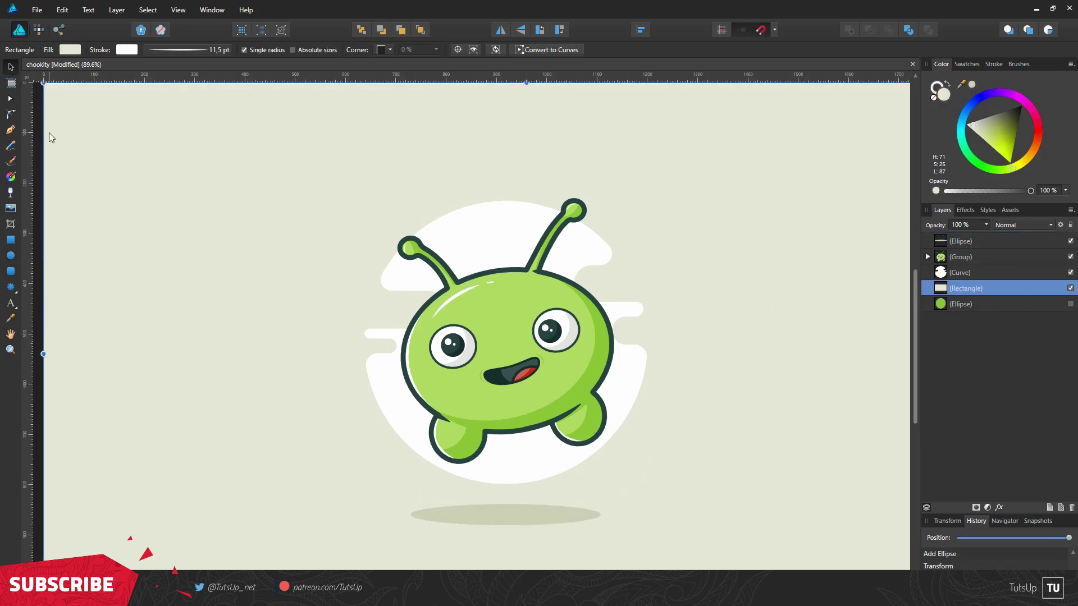
scroll(429, 249, "up", 5)
Draw five small dots above the alien's head and move them to the top of the stack
left_click_drag(515, 256, 549, 289)
left_click_drag(571, 242, 587, 258)
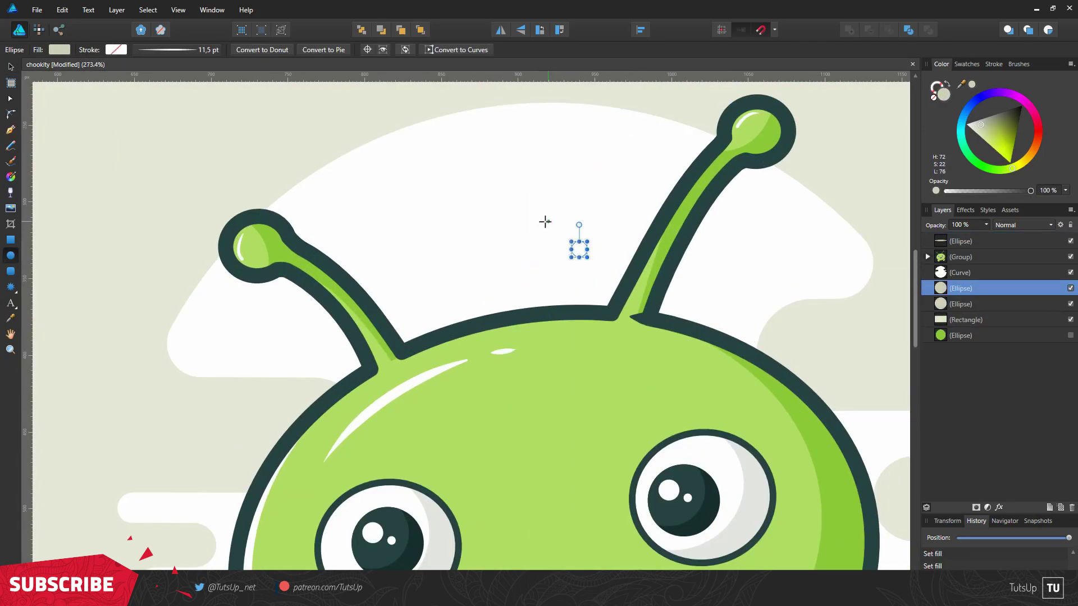
left_click_drag(542, 220, 544, 223)
left_click_drag(411, 210, 416, 215)
left_click_drag(408, 148, 378, 180)
left_click(960, 367, "shift")
left_click_drag(976, 292, 976, 237)
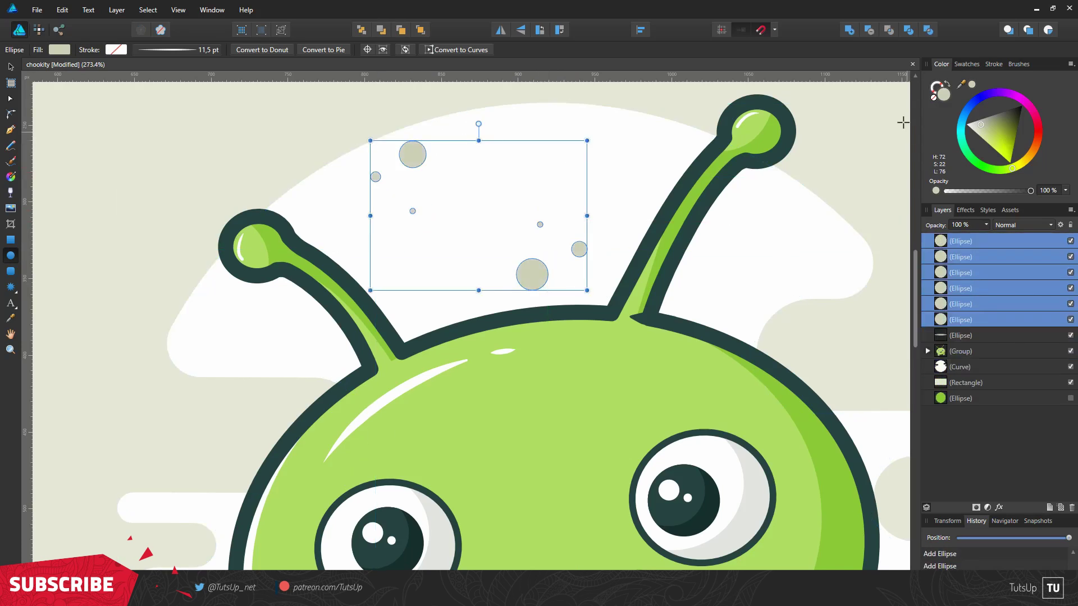
left_click(10, 66)
Colour two dots green, the large dot red and the two tiny dots dark teal
left_click(412, 155)
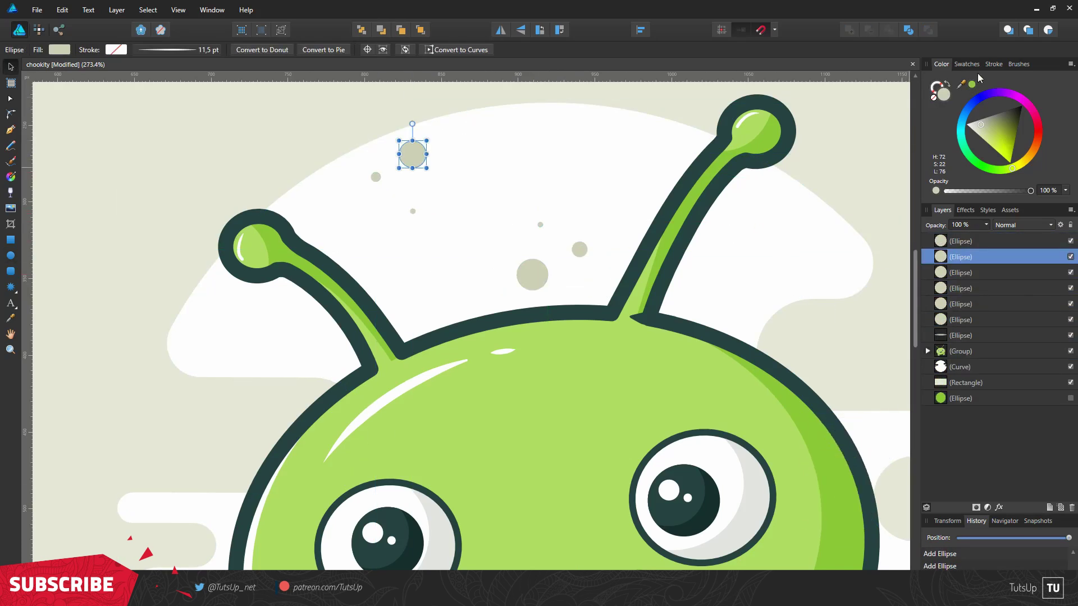
left_click(971, 84)
left_click(579, 249)
left_click(972, 84)
left_click(532, 274)
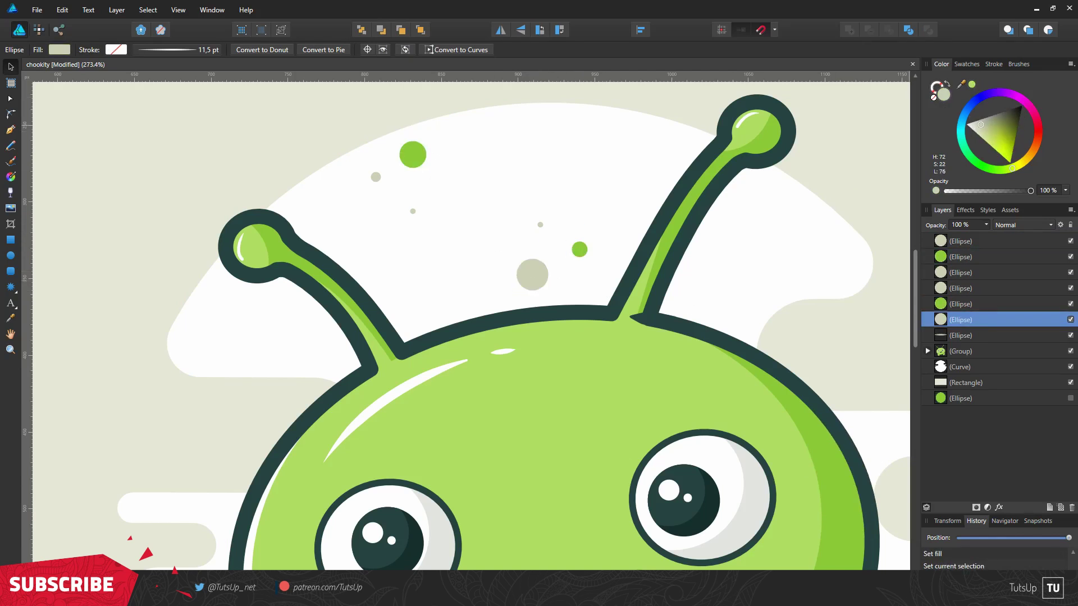
left_click(971, 84)
left_click(540, 224)
left_click(413, 211, "shift")
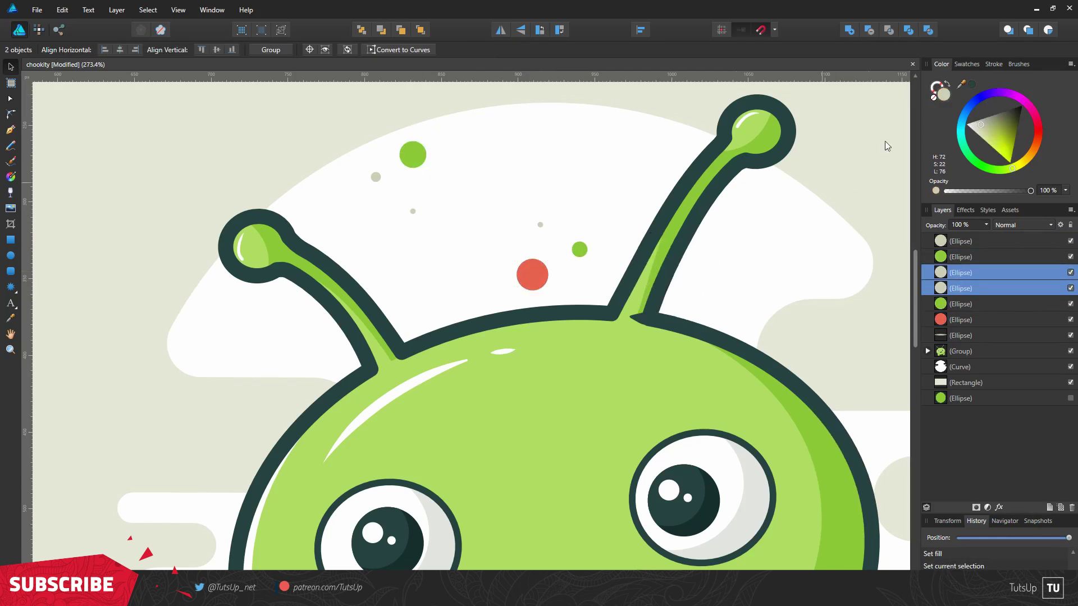
left_click(971, 84)
left_click(250, 222)
scroll(250, 221, "down", 5)
scroll(553, 313, "up", 1)
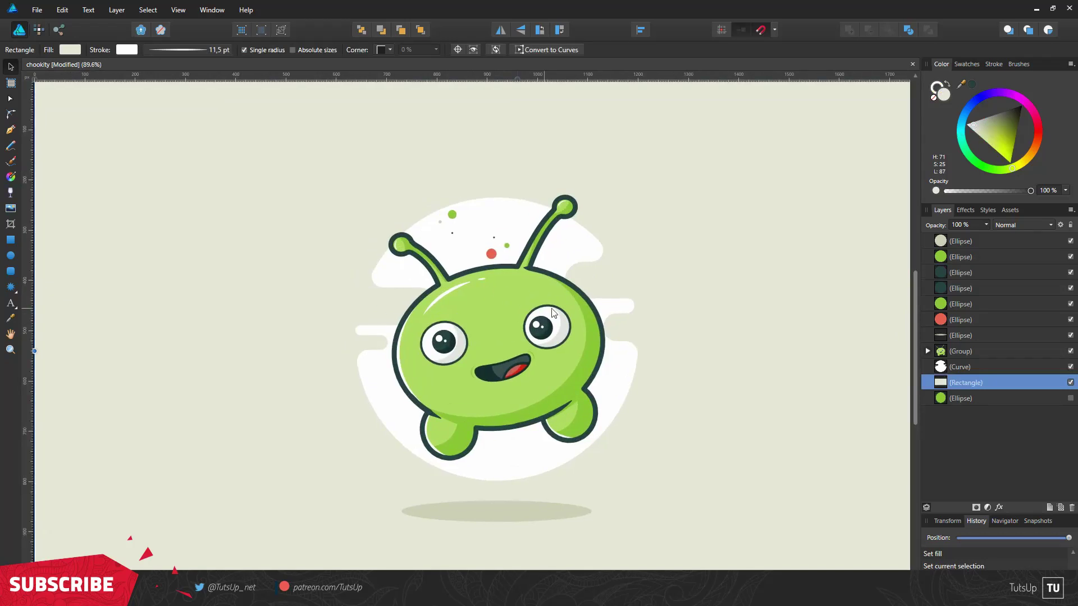